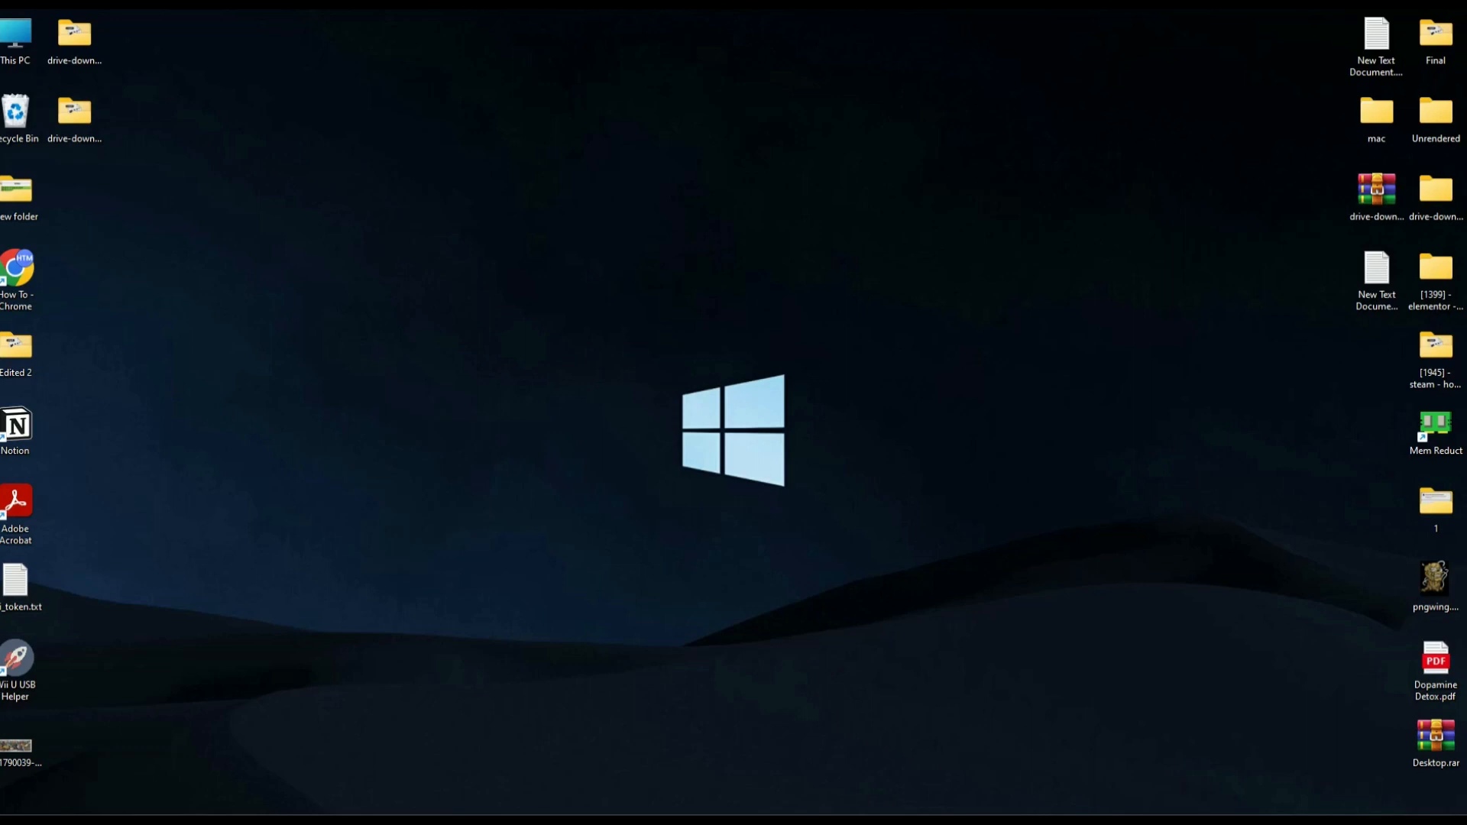
# Switch to the Redbubble site in the browser and open the page for adding new artwork to sell
pyautogui.moveTo(802, 821)
pyautogui.click(716, 753)
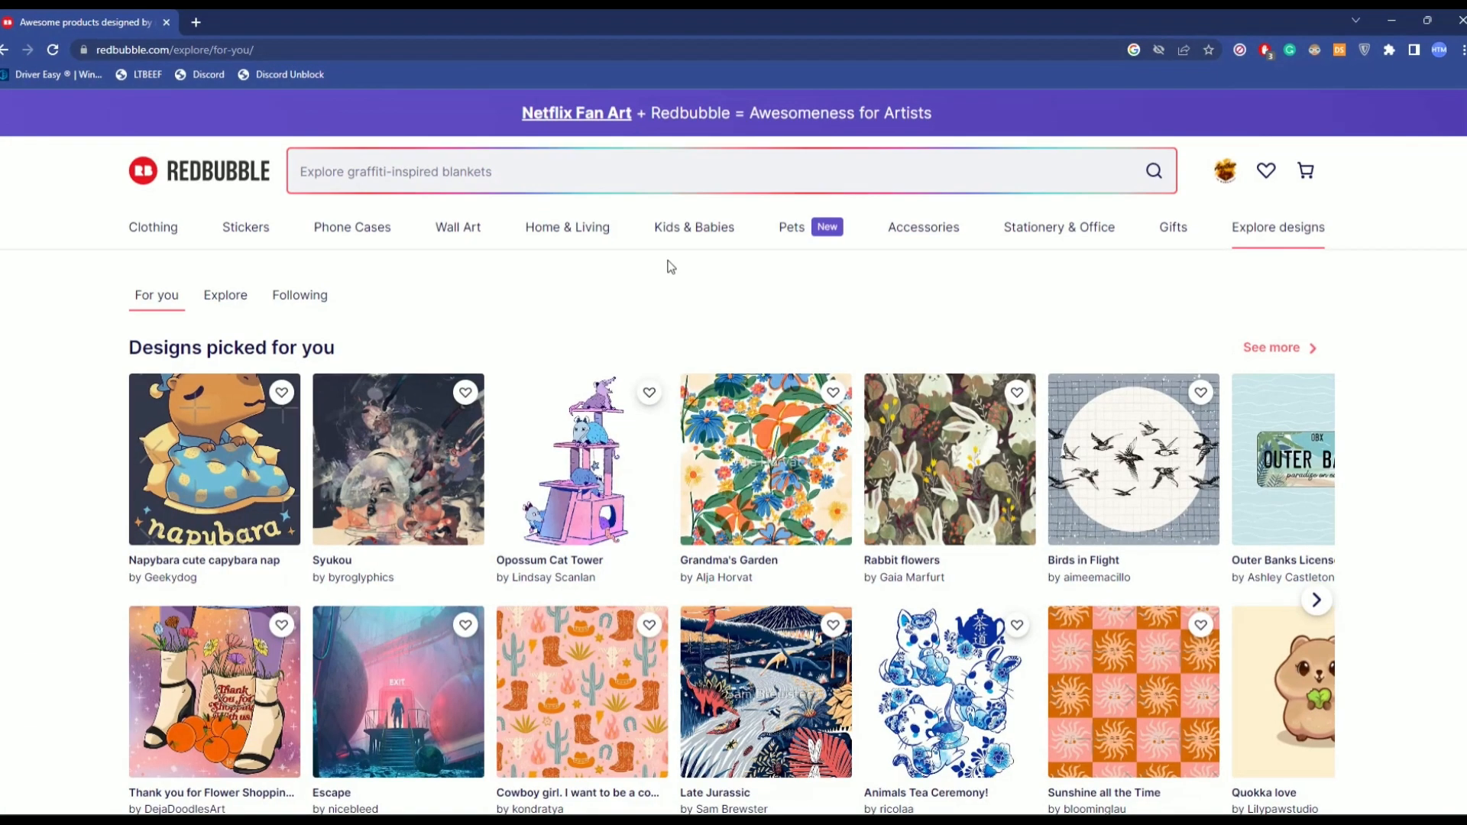
pyautogui.click(1230, 175)
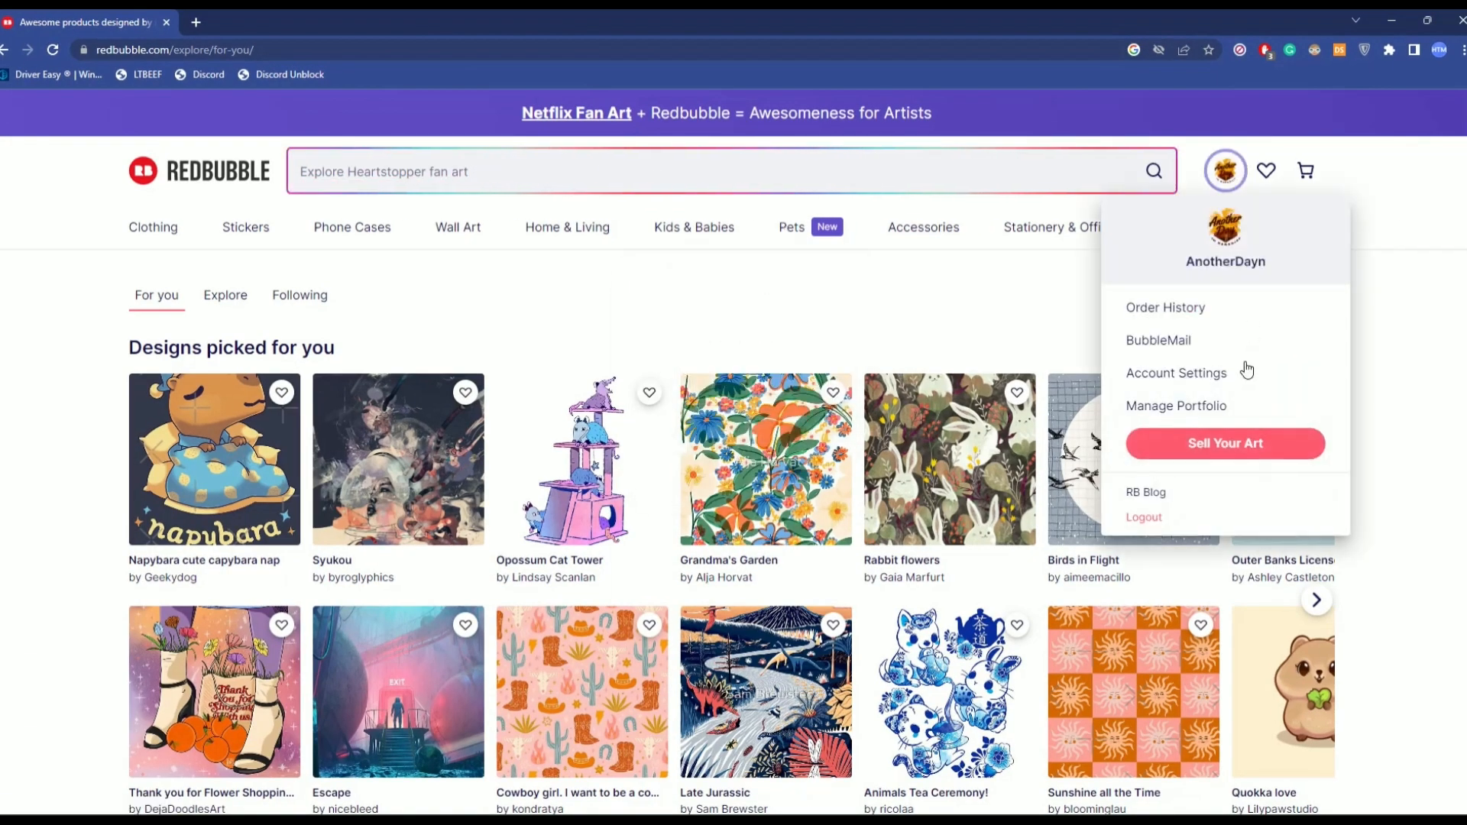
pyautogui.click(1217, 450)
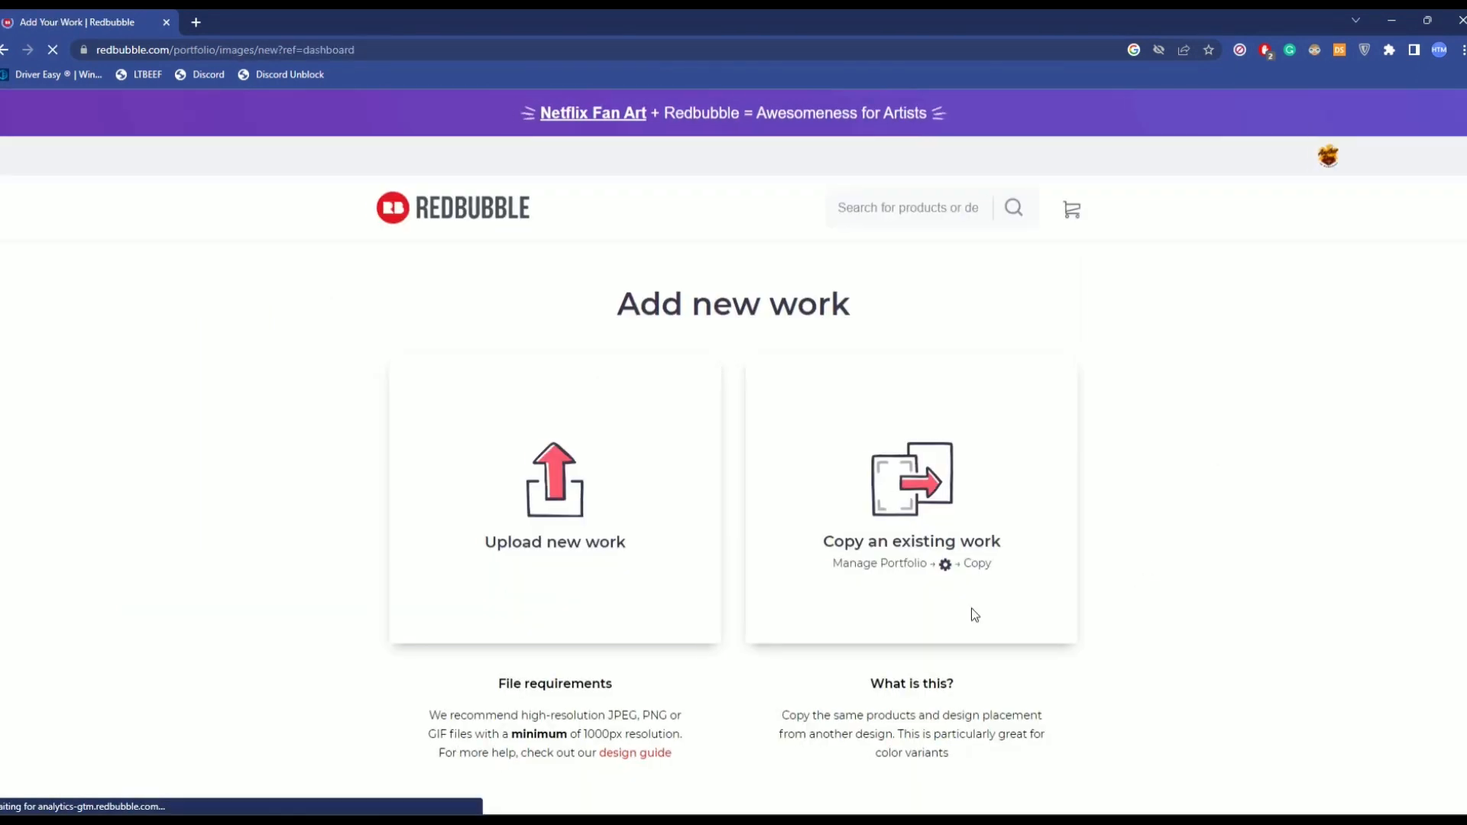
# Upload pngwing.com.png from the Desktop as a new work
pyautogui.click(493, 483)
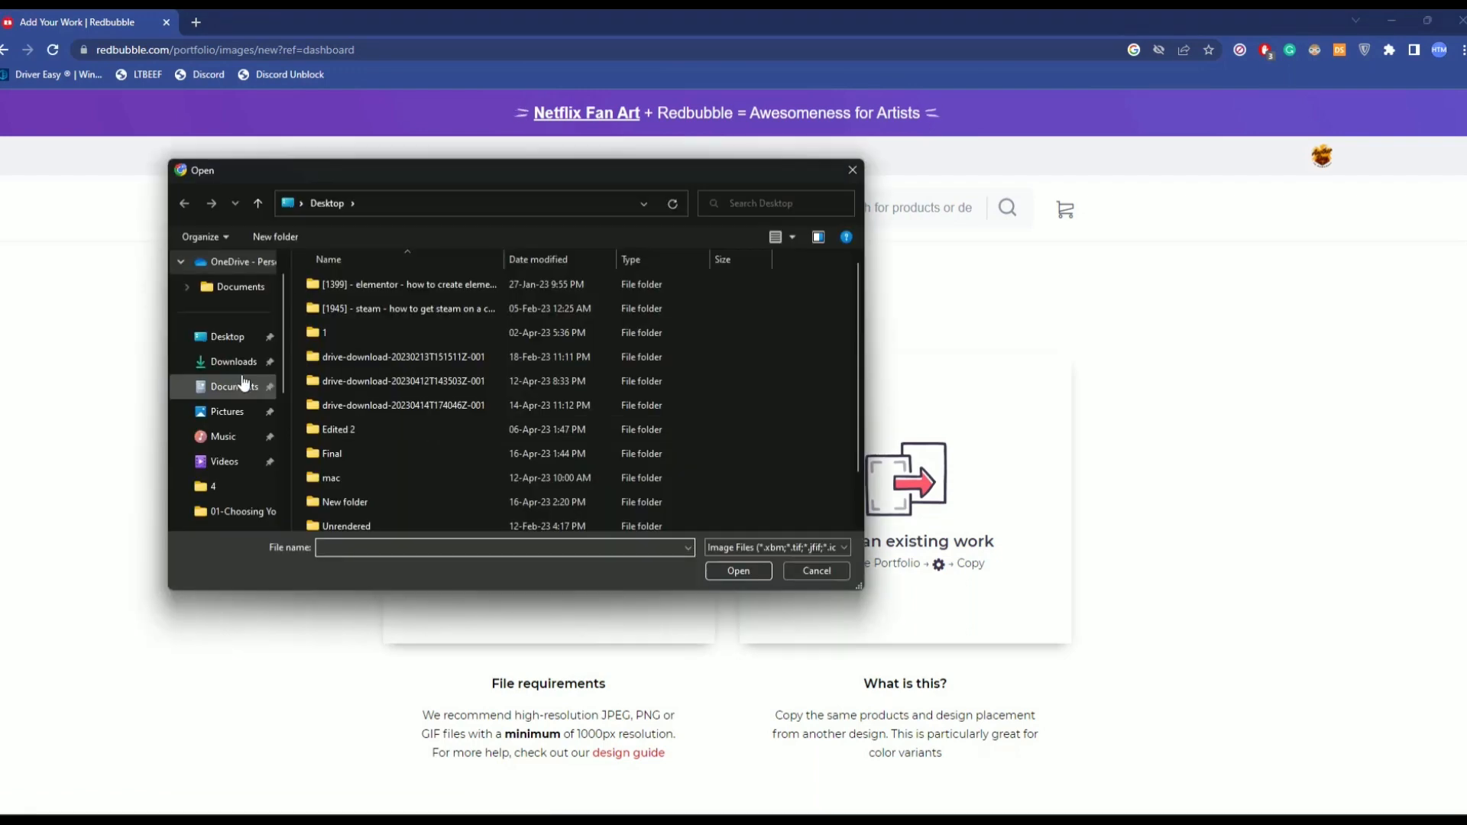
pyautogui.click(227, 337)
pyautogui.scroll(-1, 392, 382)
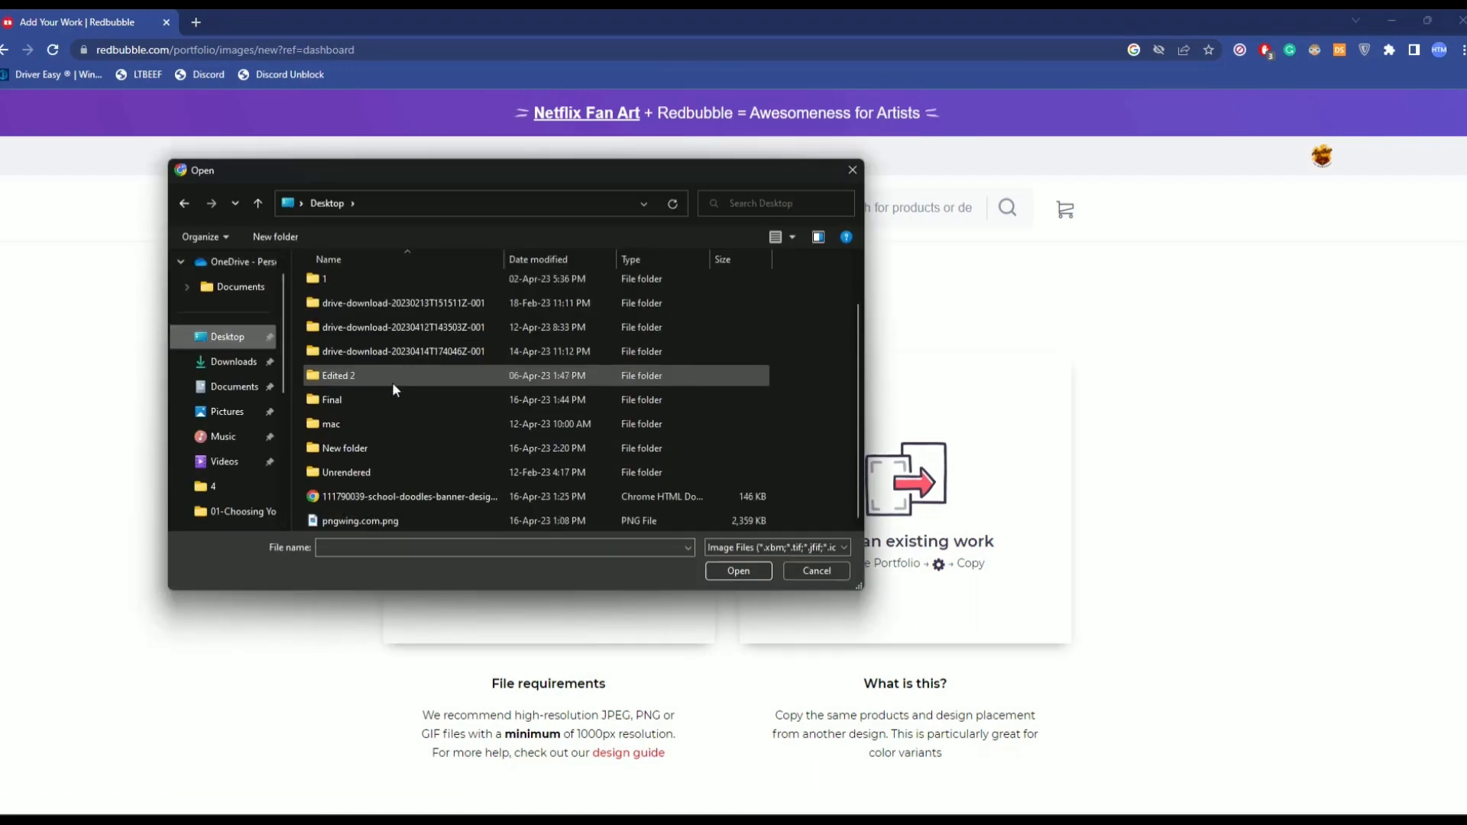
pyautogui.click(368, 518)
pyautogui.click(735, 570)
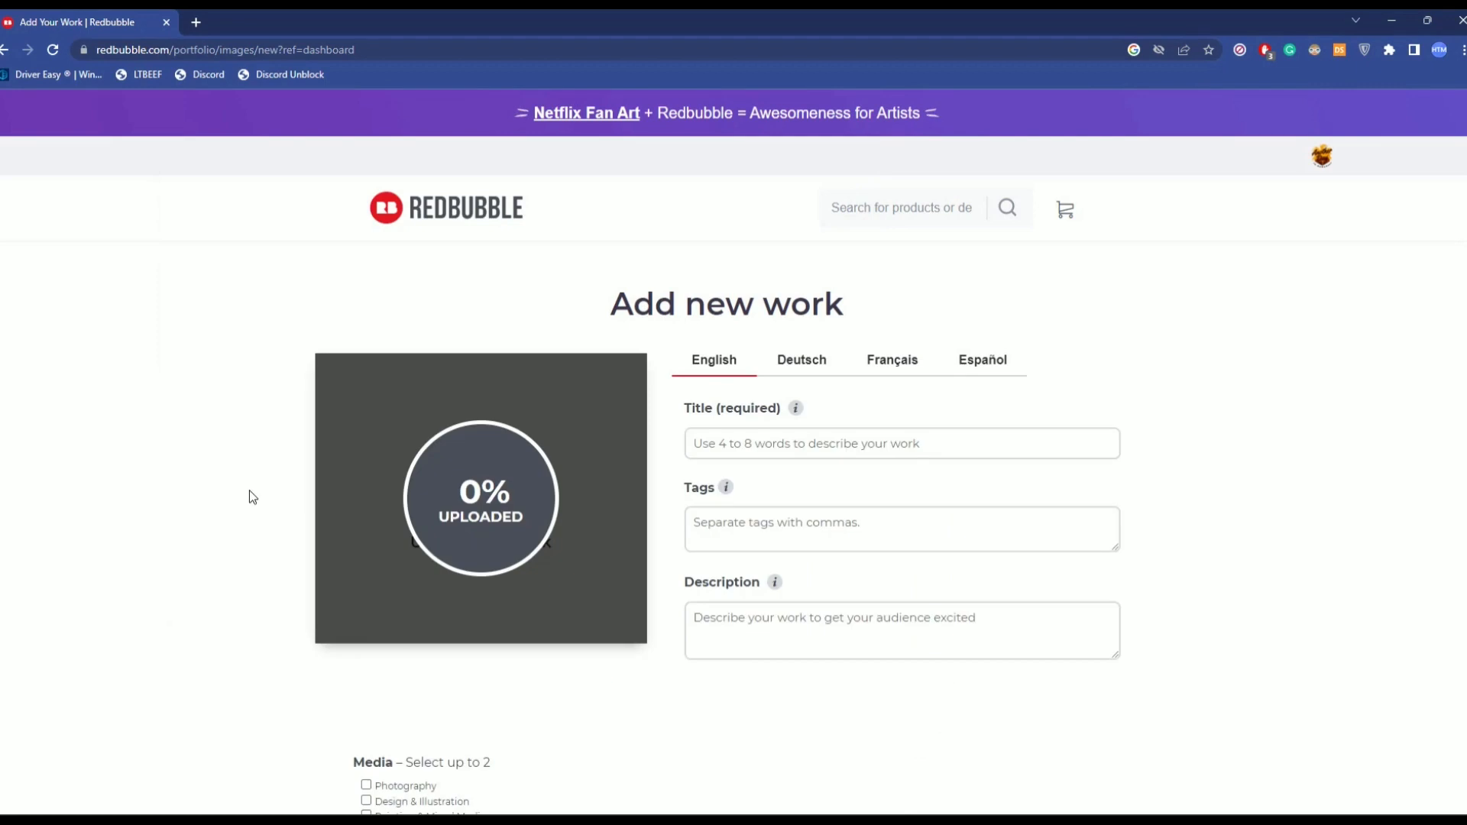
# Title the work "Death's Visage: A Skull on Your Shirt" and add skull and gothic fashion tags plus a description of the bold, edgy shirt
pyautogui.click(811, 444)
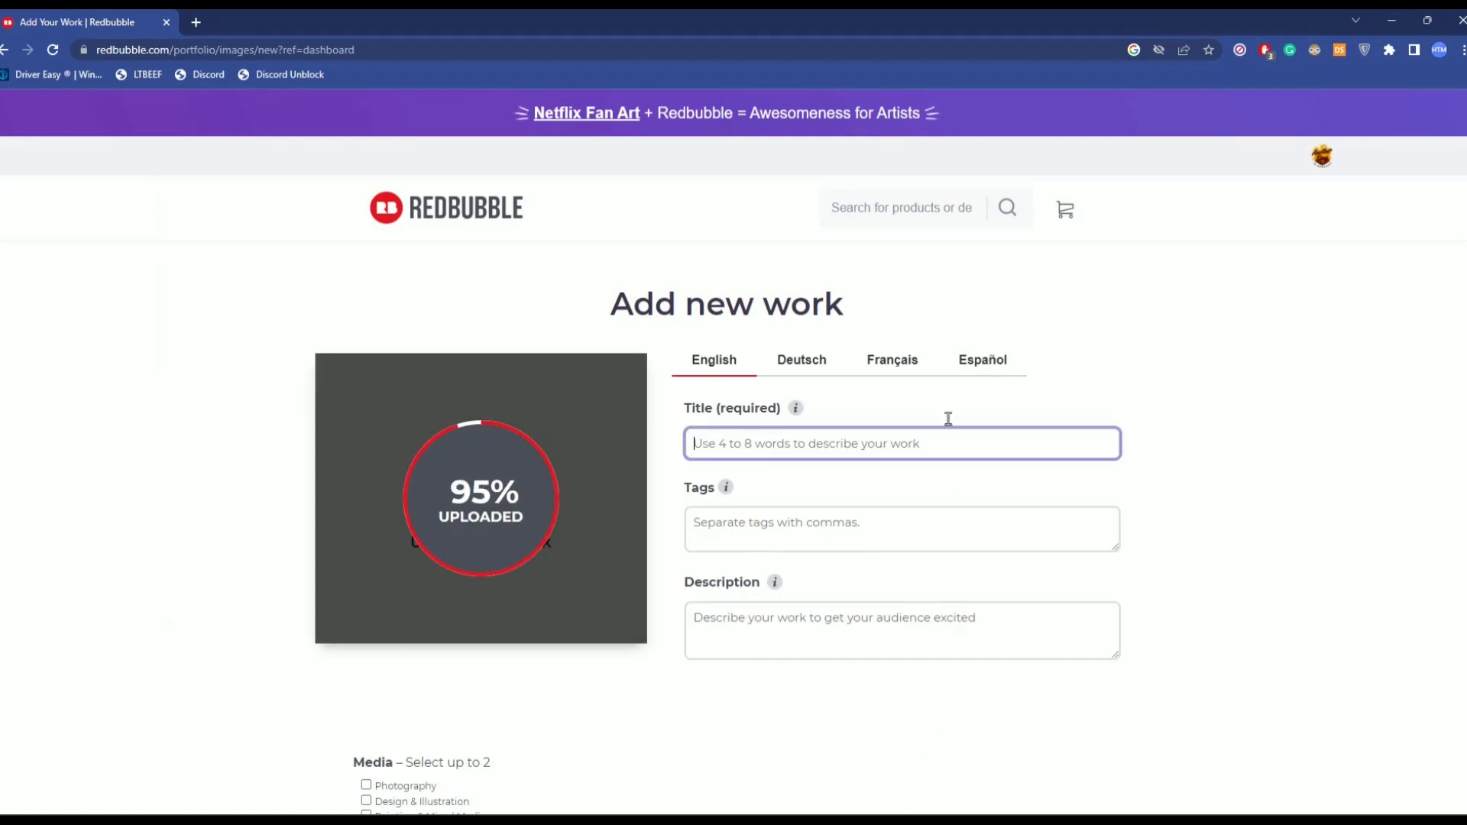
pyautogui.write("Death's Visage: A Skull on Your Shirt")
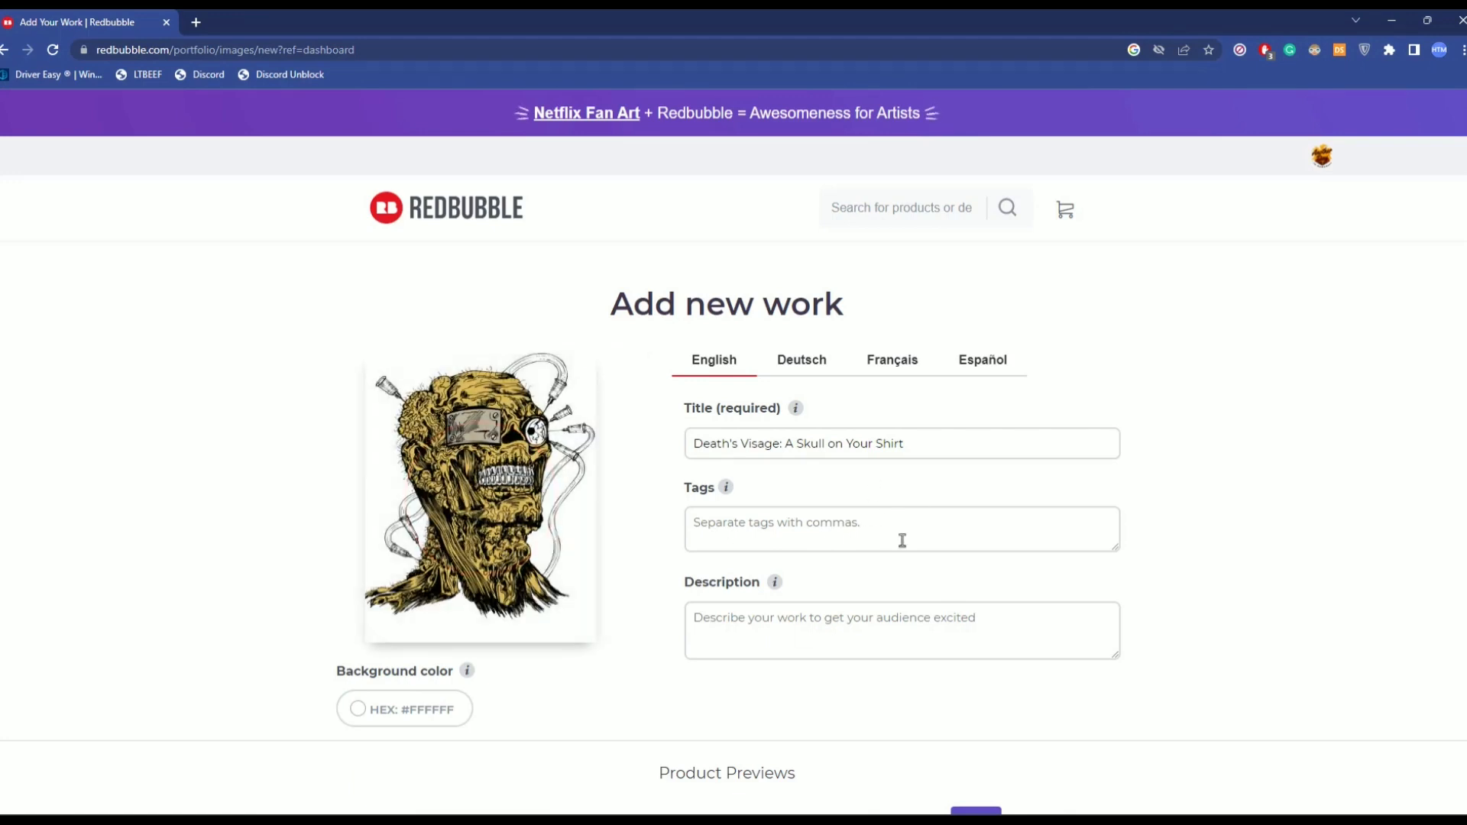
pyautogui.click(976, 548)
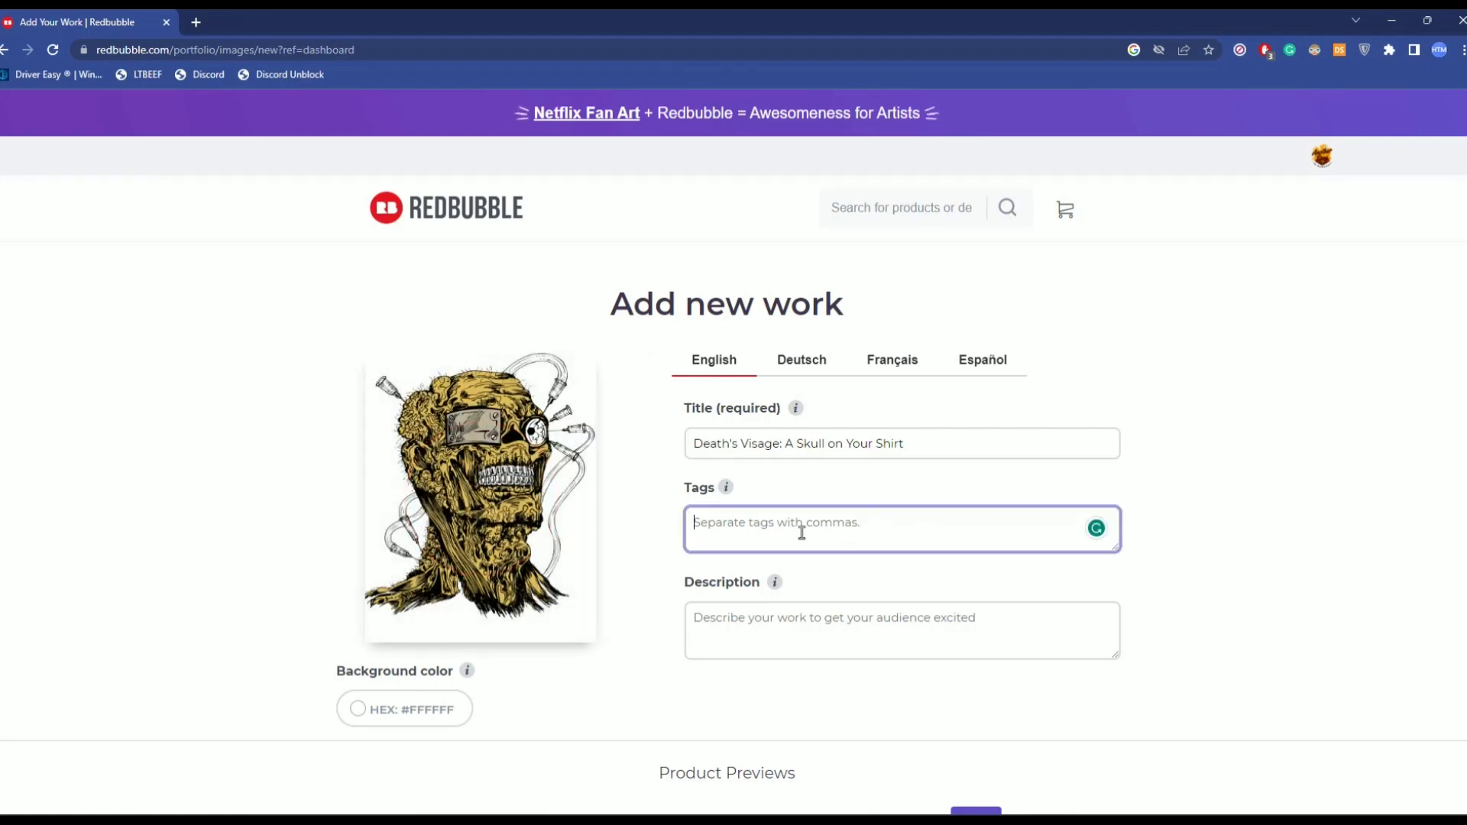
pyautogui.click(1202, 546)
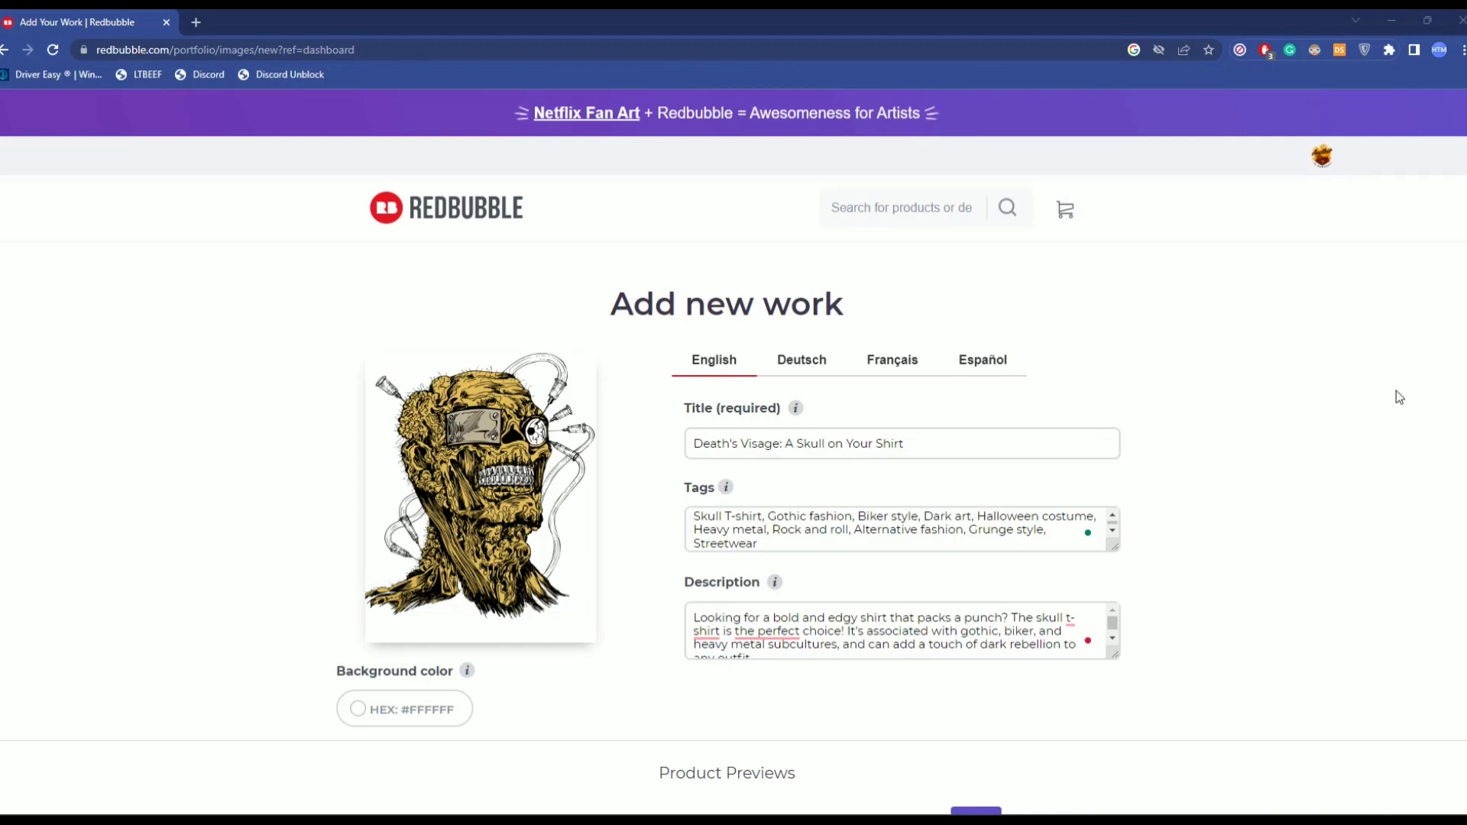
# Review the product previews to see how the artwork sits on each product and which product types are enabled
pyautogui.scroll(-6, 1396, 391)
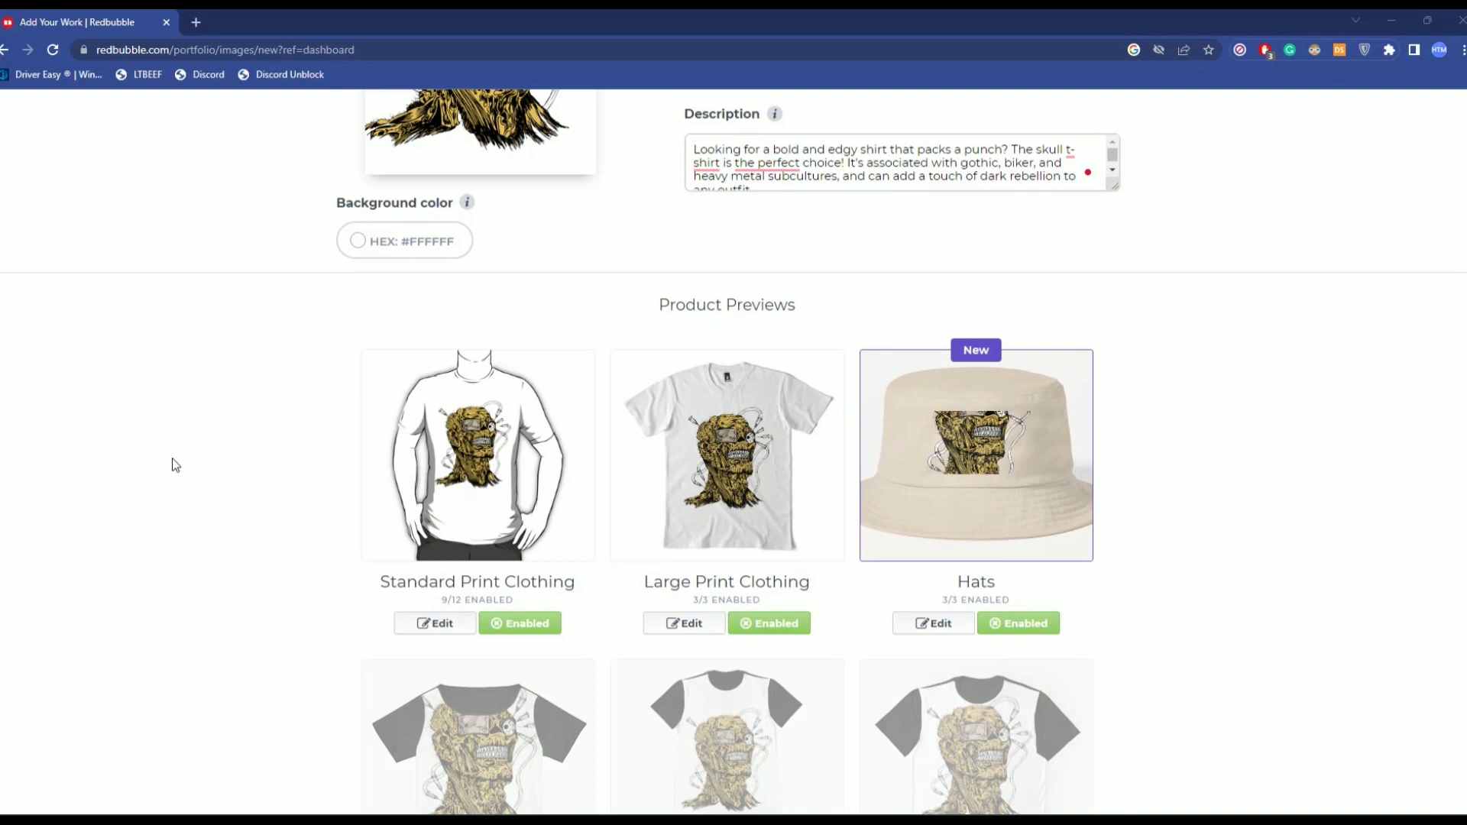
pyautogui.scroll(-7, 1096, 457)
pyautogui.scroll(1, 468, 534)
pyautogui.scroll(-4, 566, 542)
pyautogui.scroll(-4, 1316, 525)
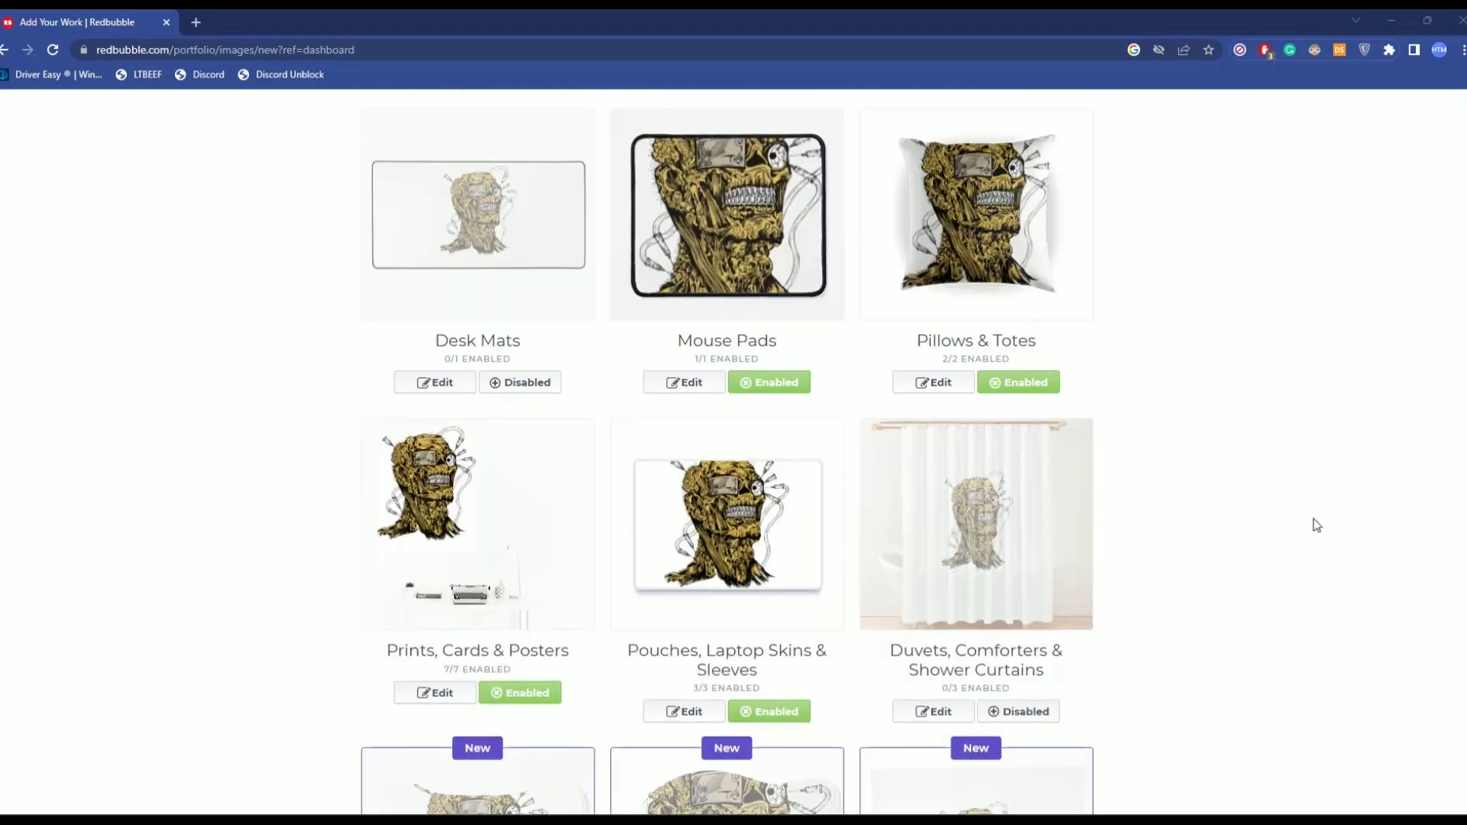
pyautogui.scroll(-2, 1024, 564)
pyautogui.scroll(-4, 204, 506)
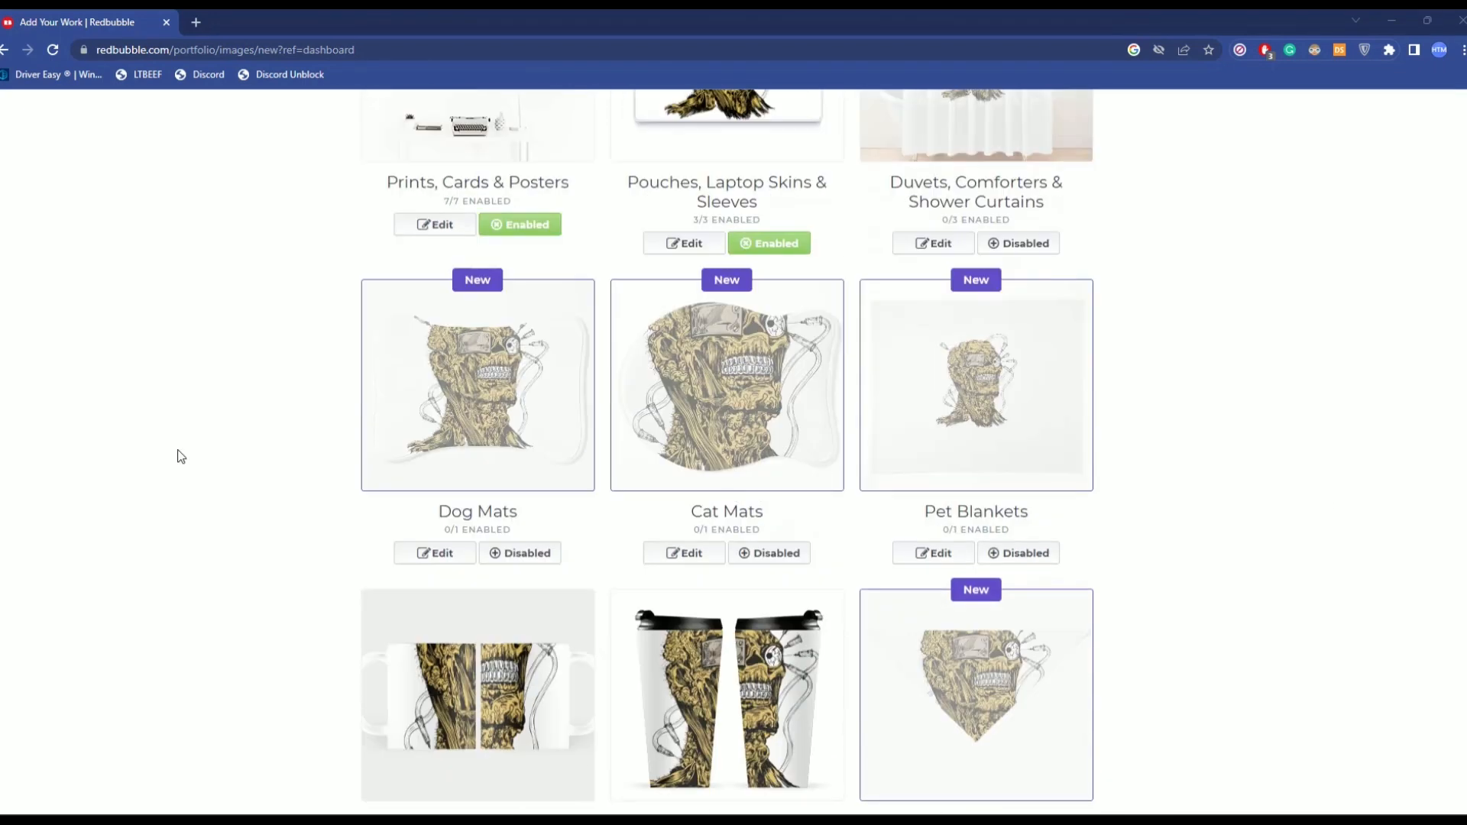
pyautogui.scroll(15, 471, 483)
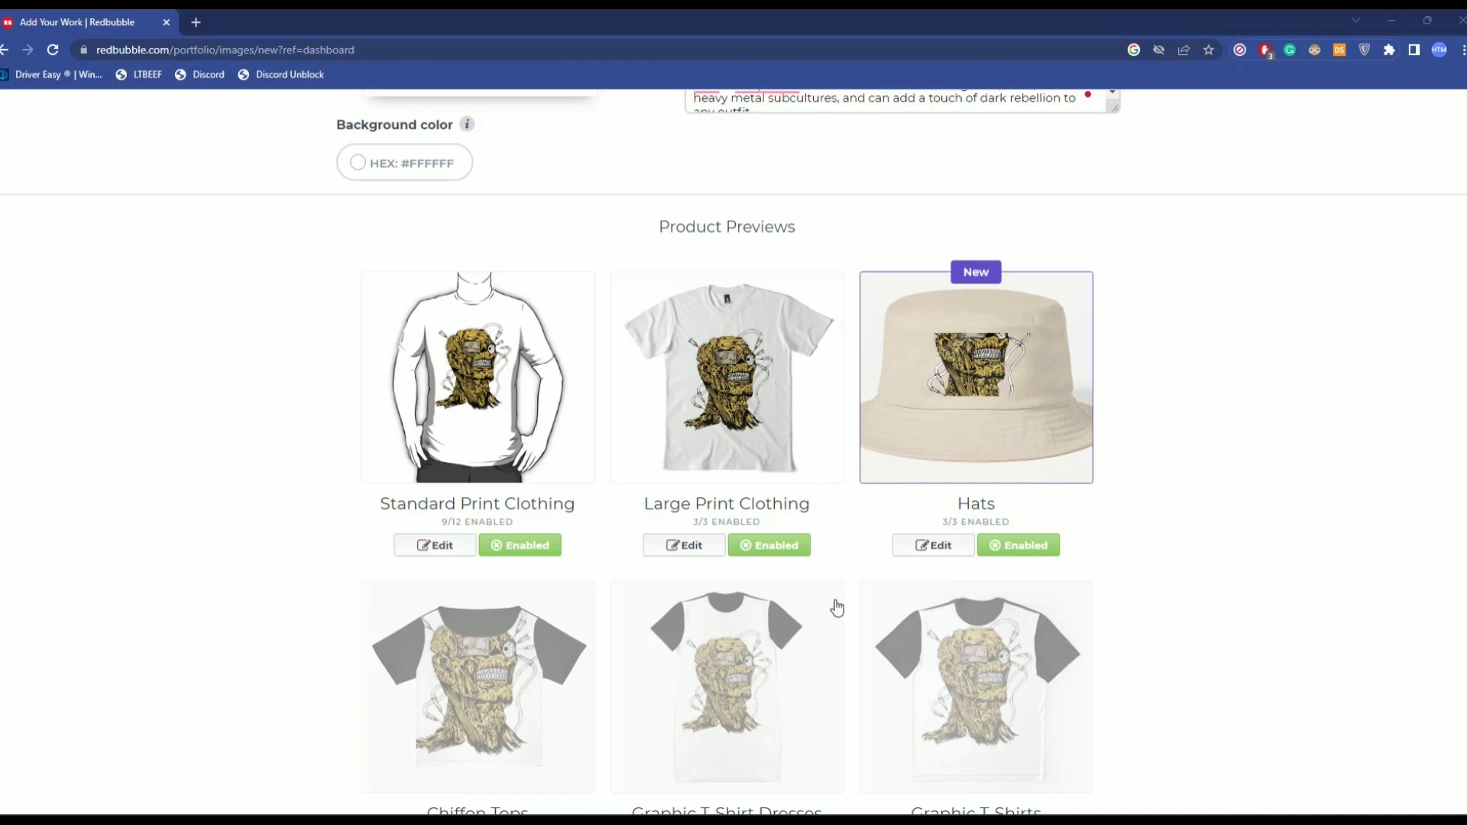
pyautogui.scroll(-4, 348, 468)
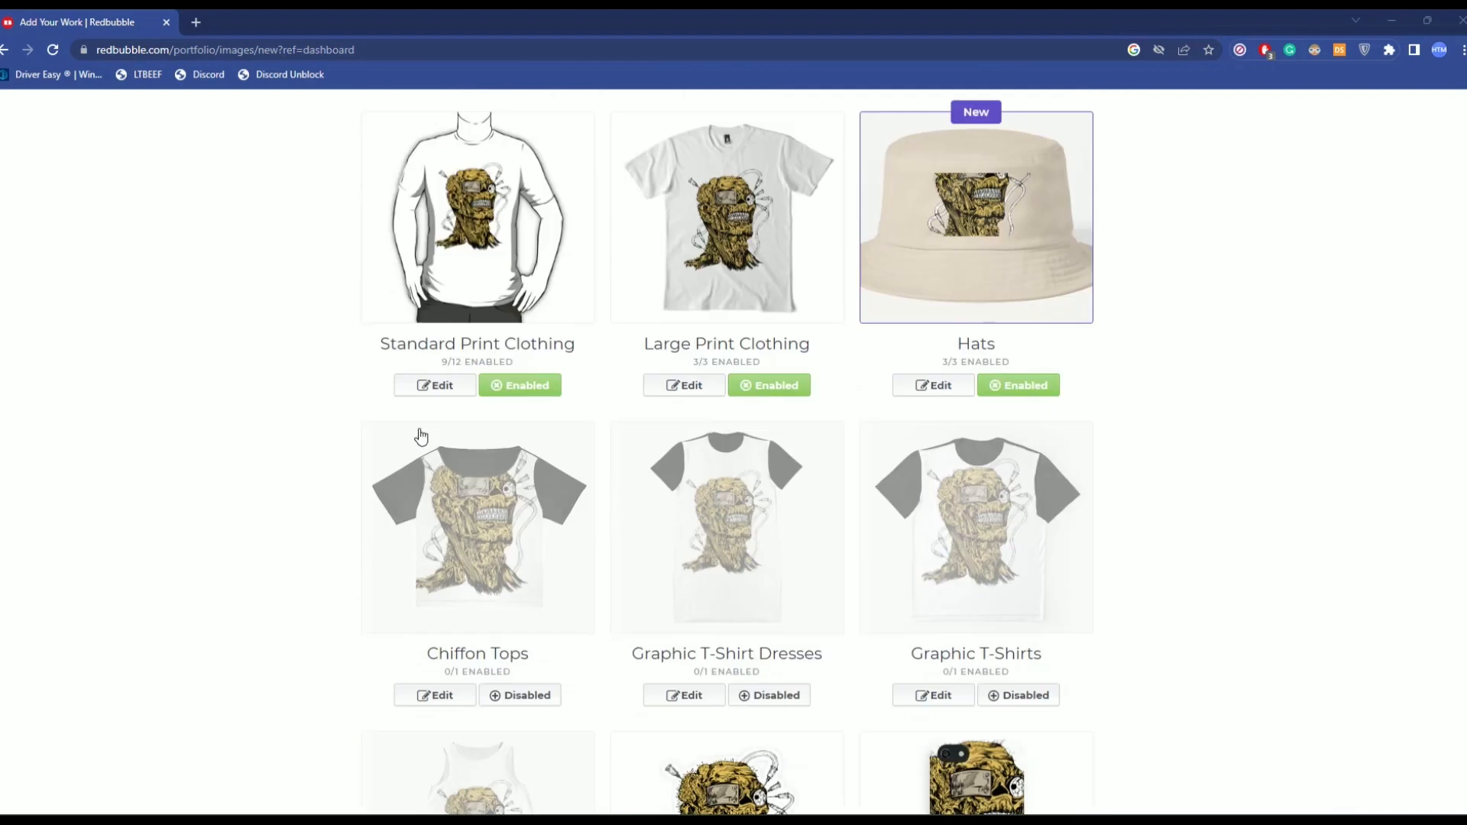
pyautogui.scroll(-5, 573, 419)
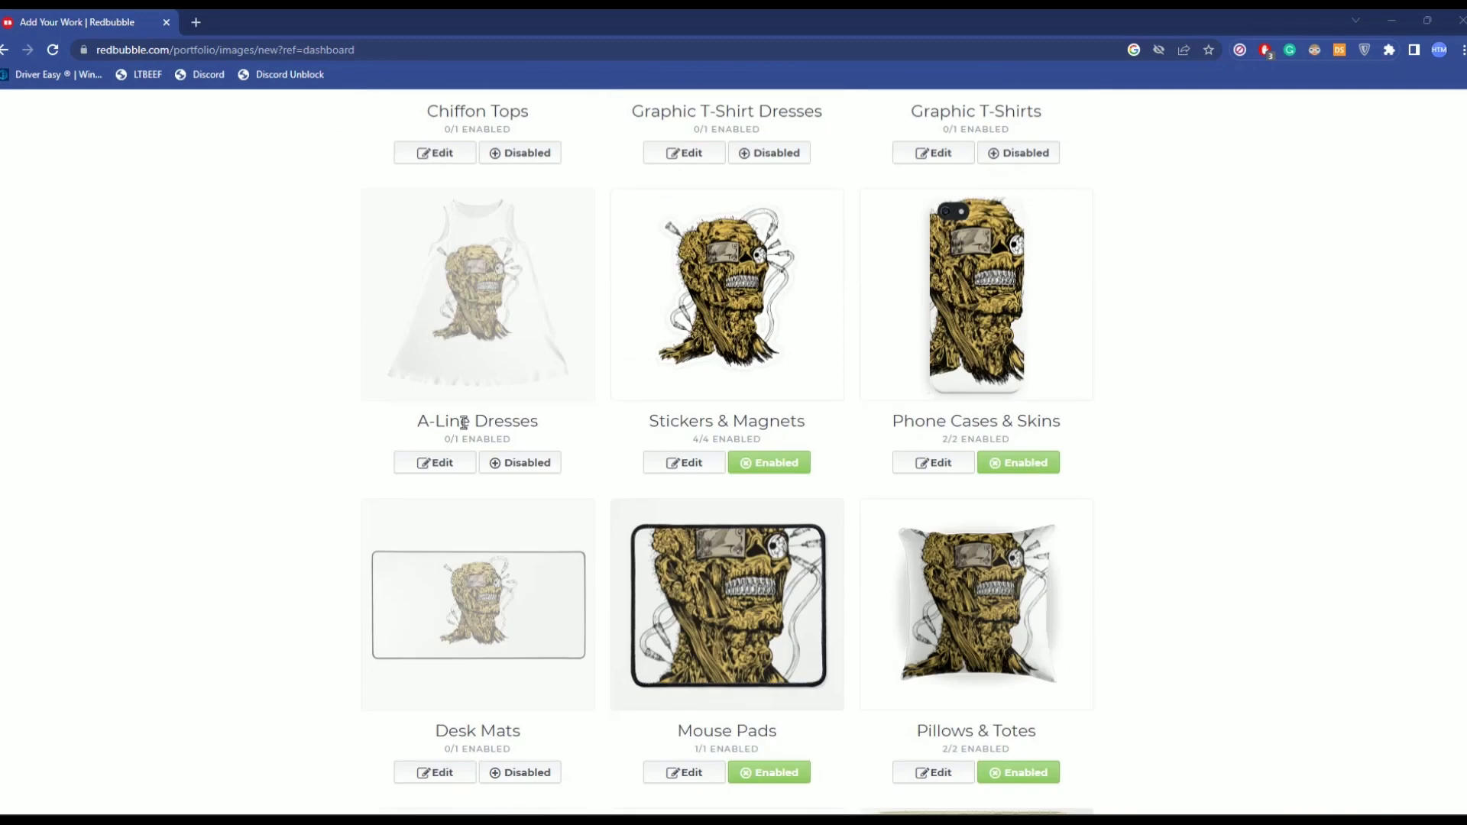
pyautogui.scroll(10, 431, 628)
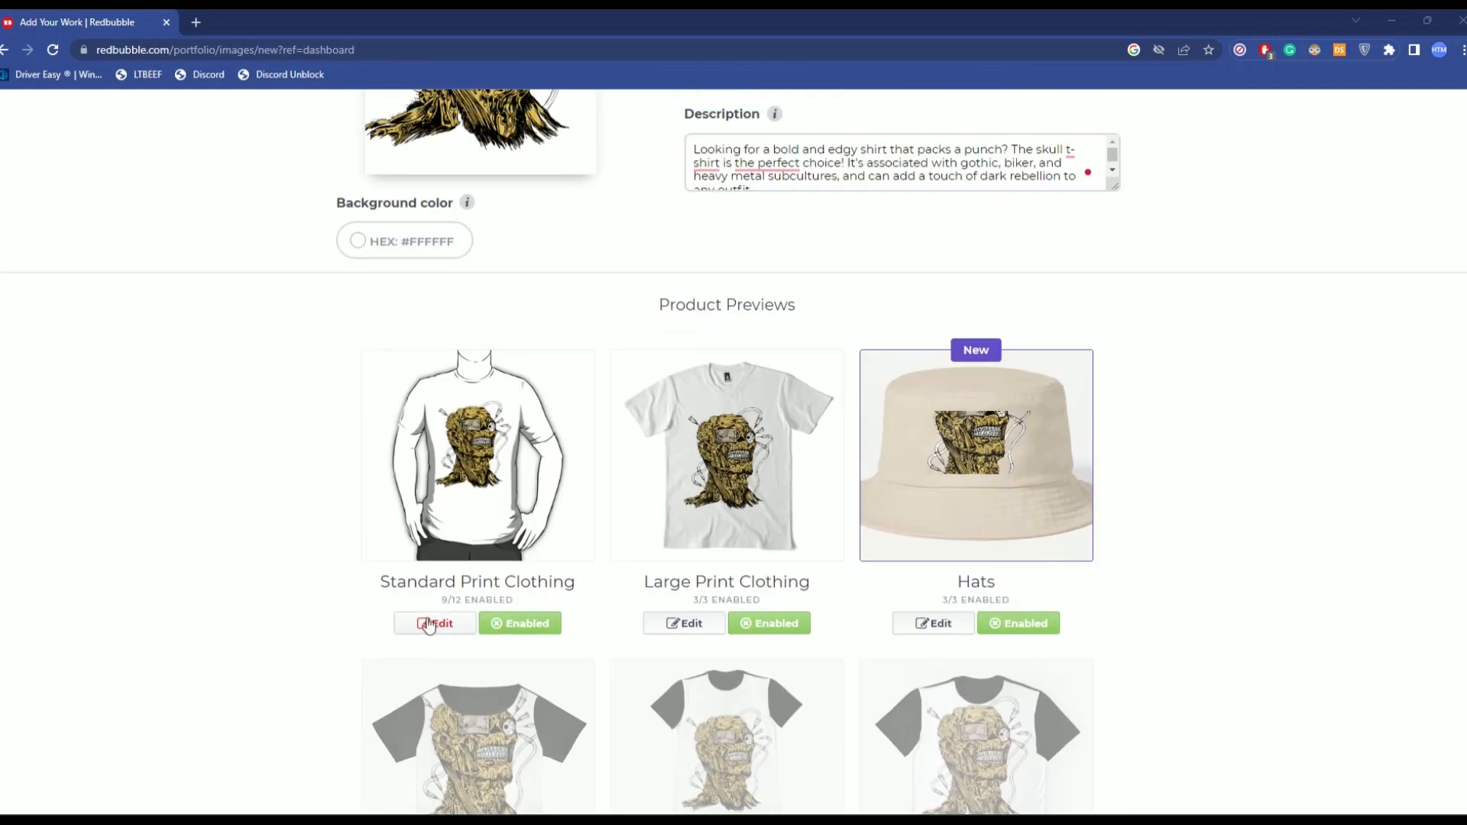
# Open Standard Print Clothing for editing and adjust the artwork's position on the Essential T-Shirt
pyautogui.click(426, 625)
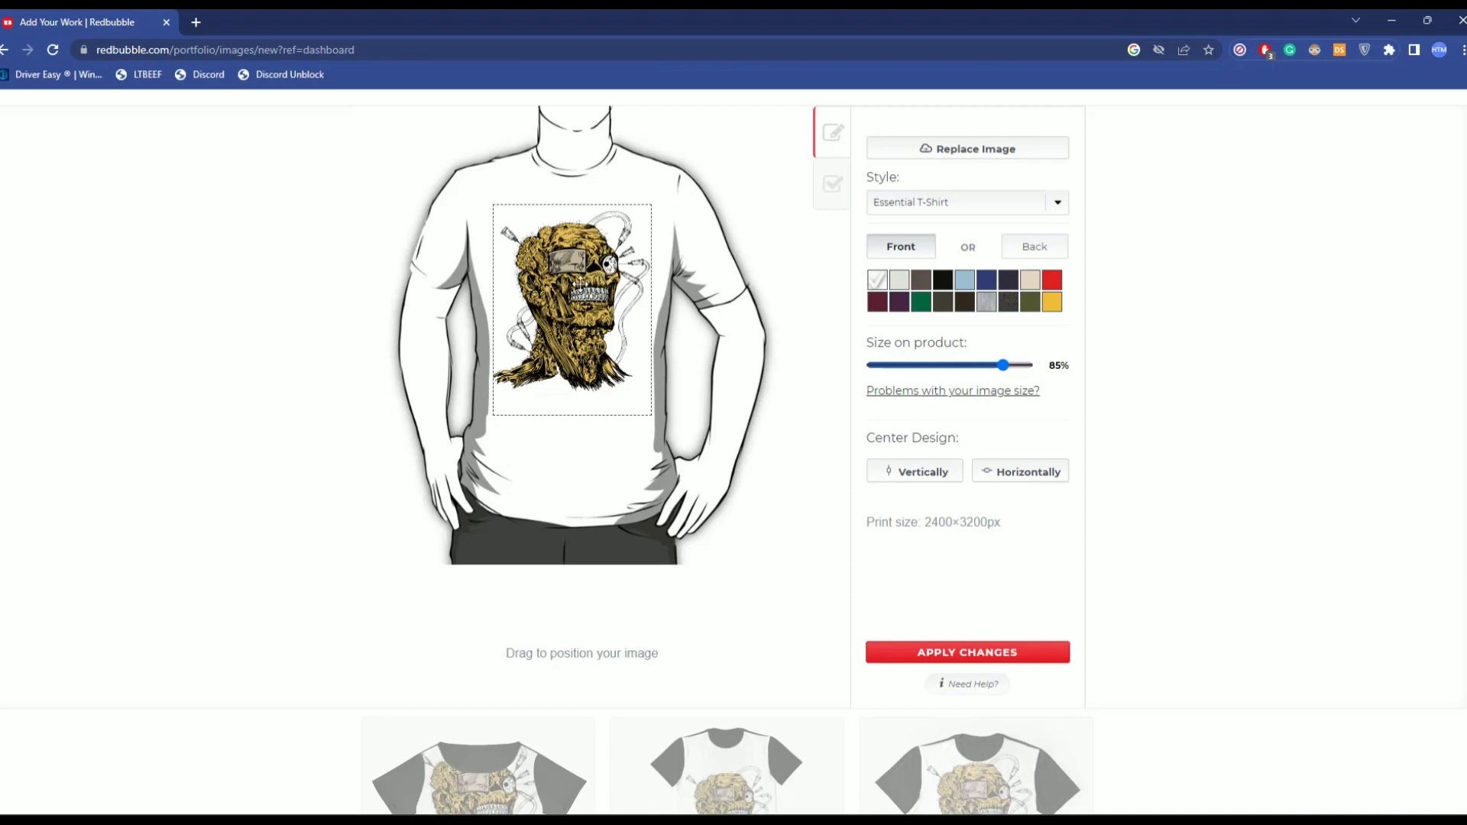
pyautogui.moveTo(581, 282); pyautogui.dragTo(587, 289)
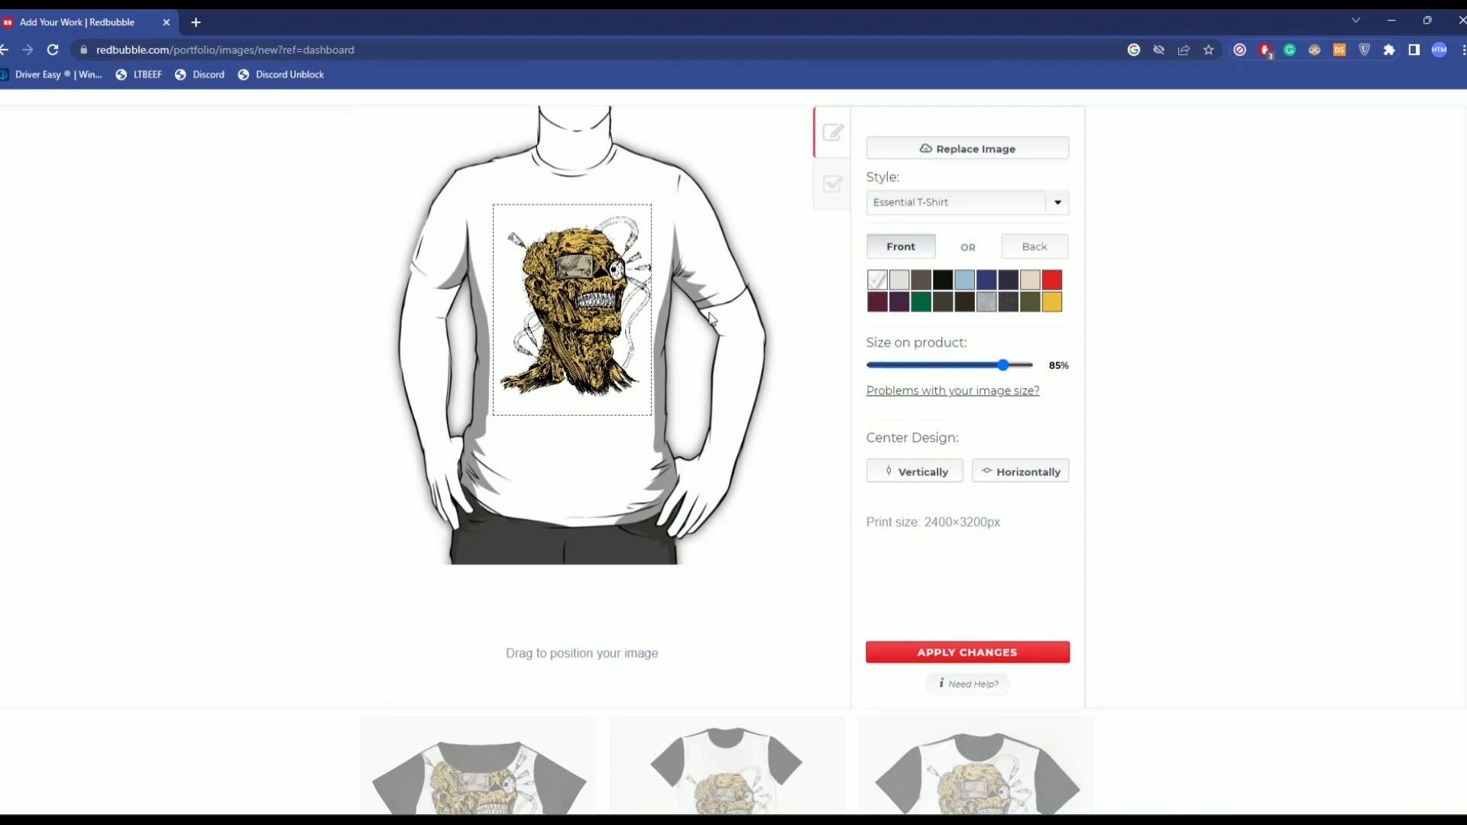
pyautogui.moveTo(592, 307); pyautogui.dragTo(586, 304)
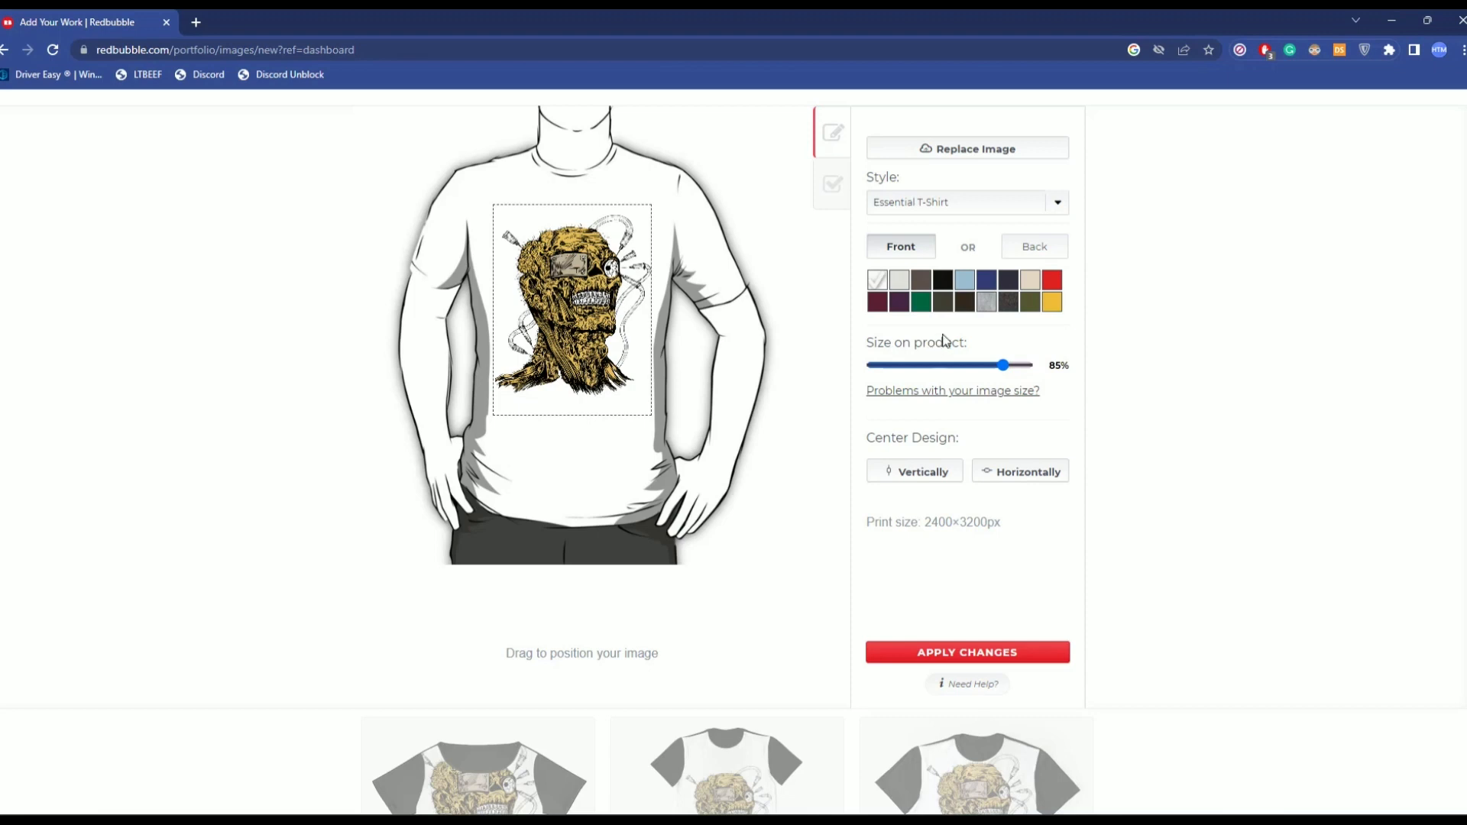
# Change the clothing preview style to Long Sleeve, try the navy and black colors, and settle on heather grey
pyautogui.click(1055, 210)
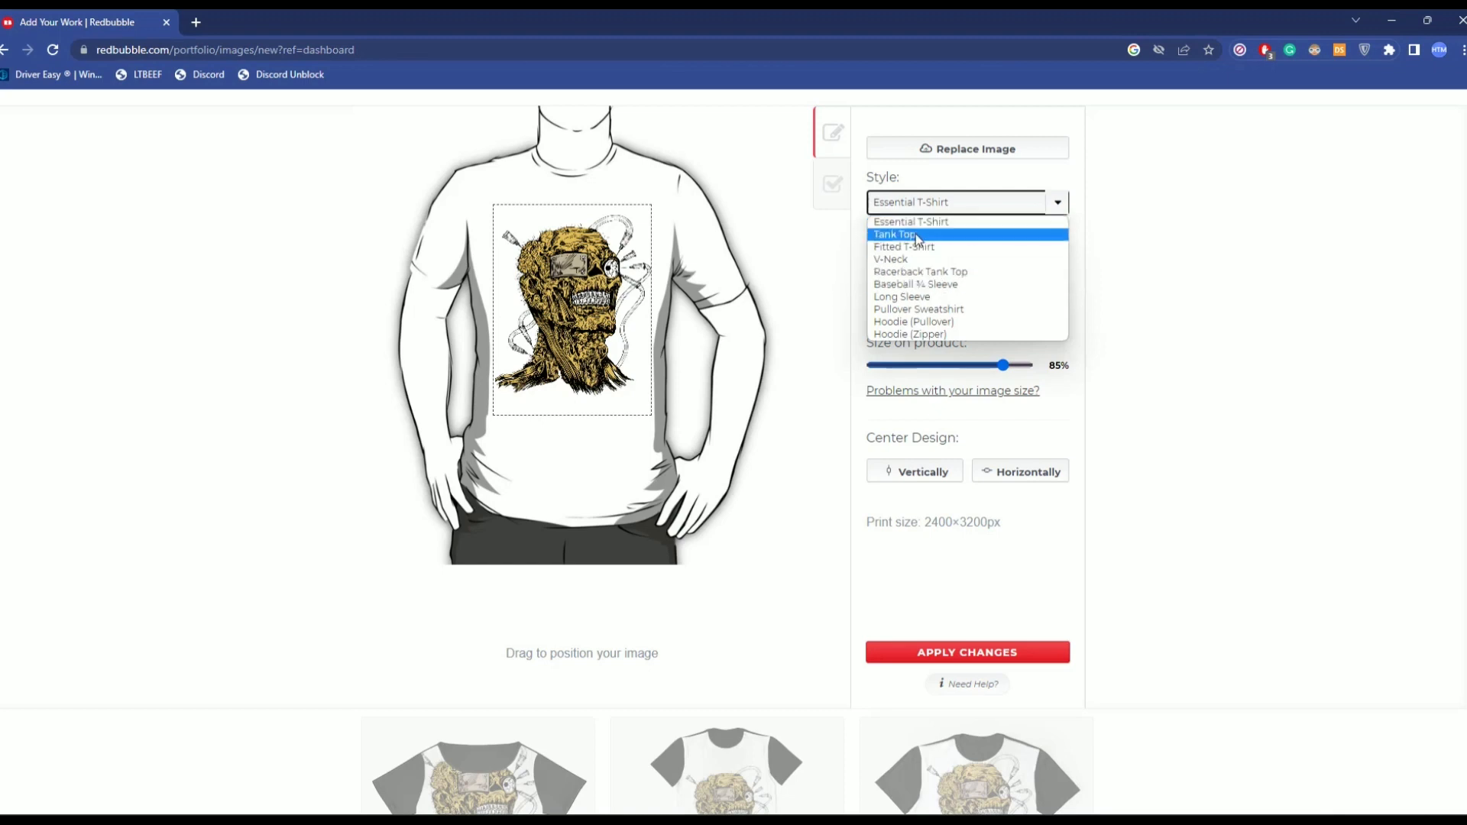
pyautogui.click(975, 296)
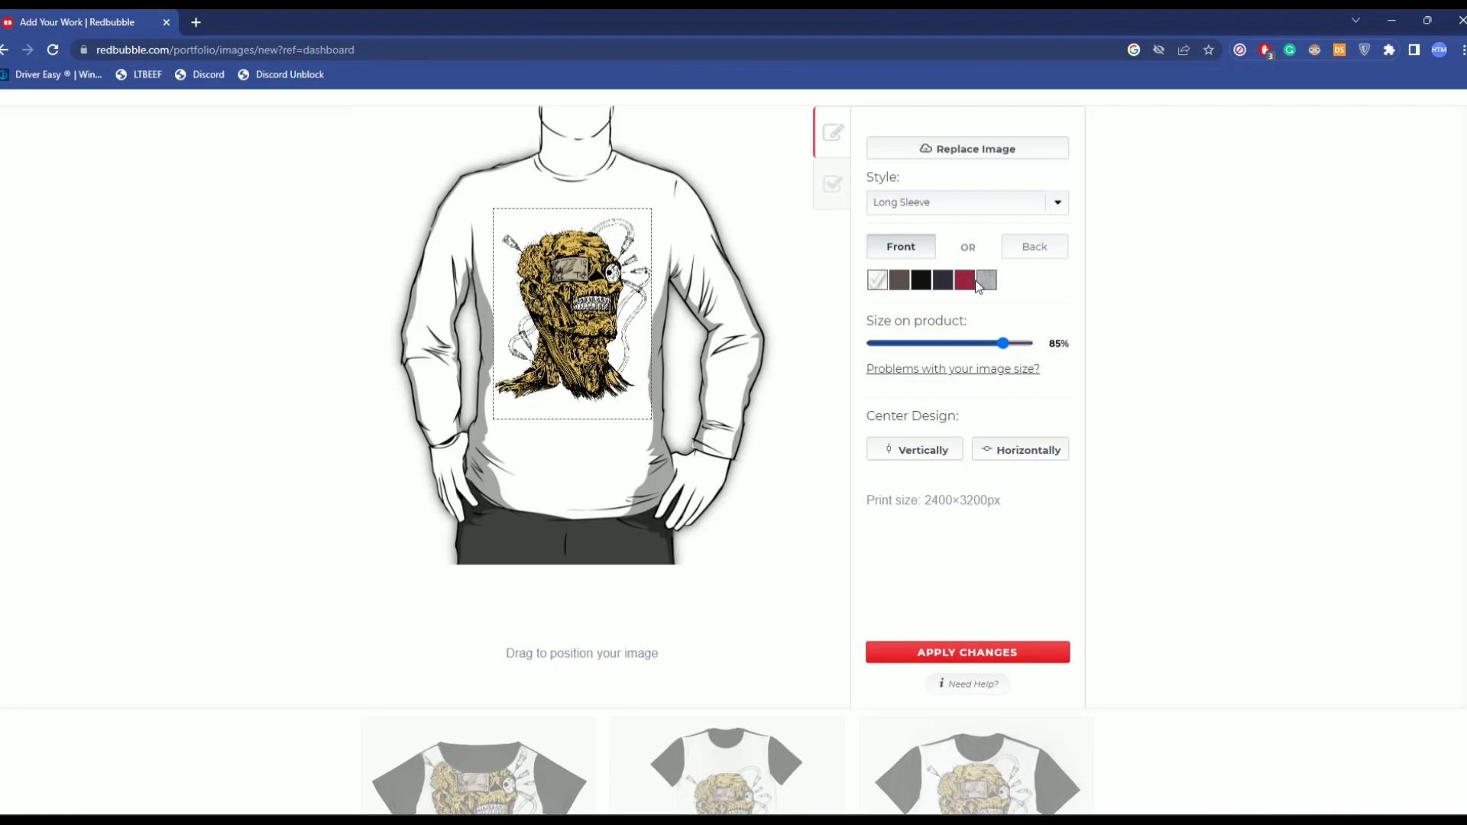
pyautogui.click(944, 283)
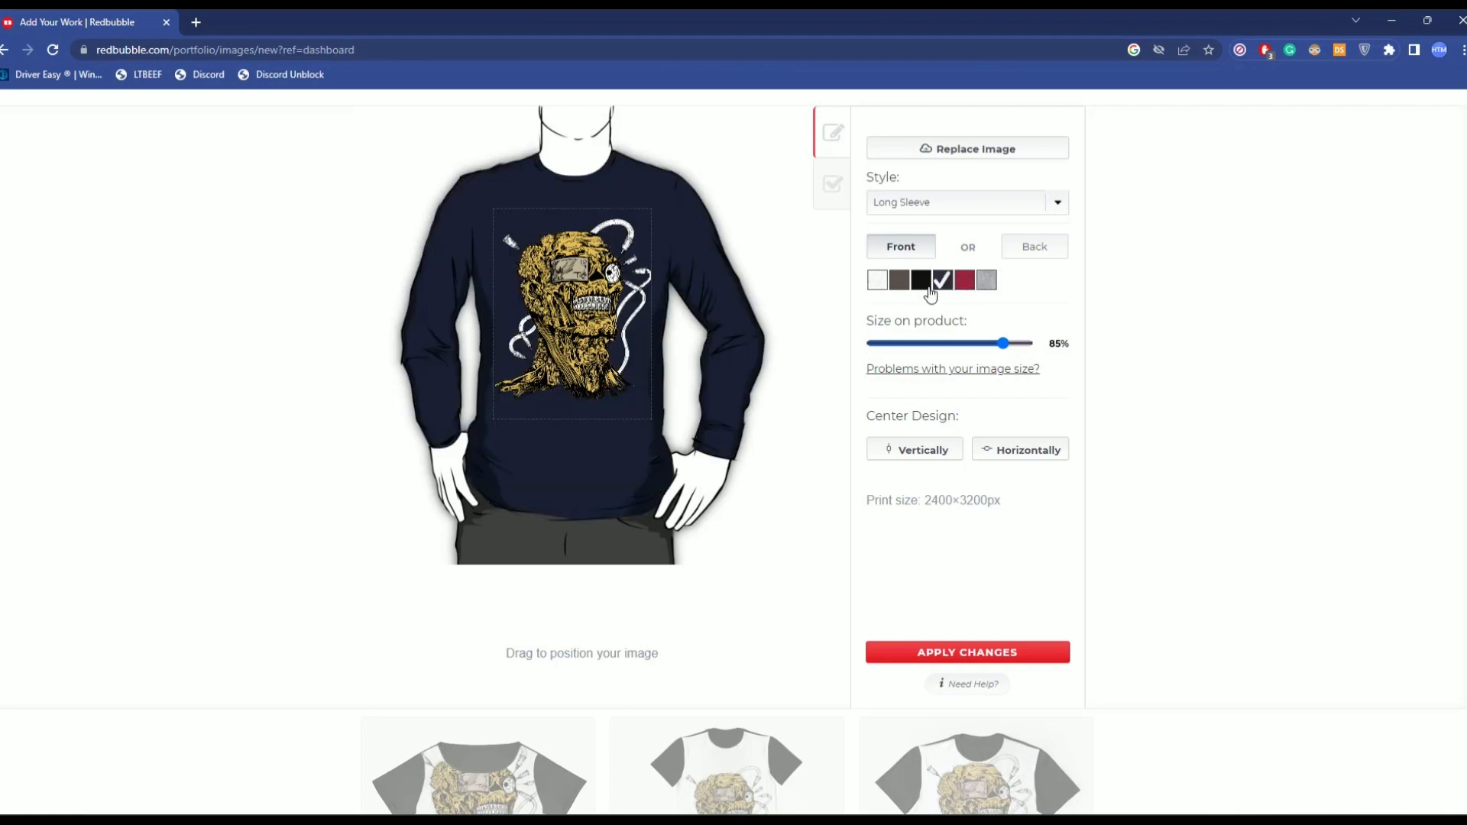
pyautogui.click(922, 282)
pyautogui.click(987, 281)
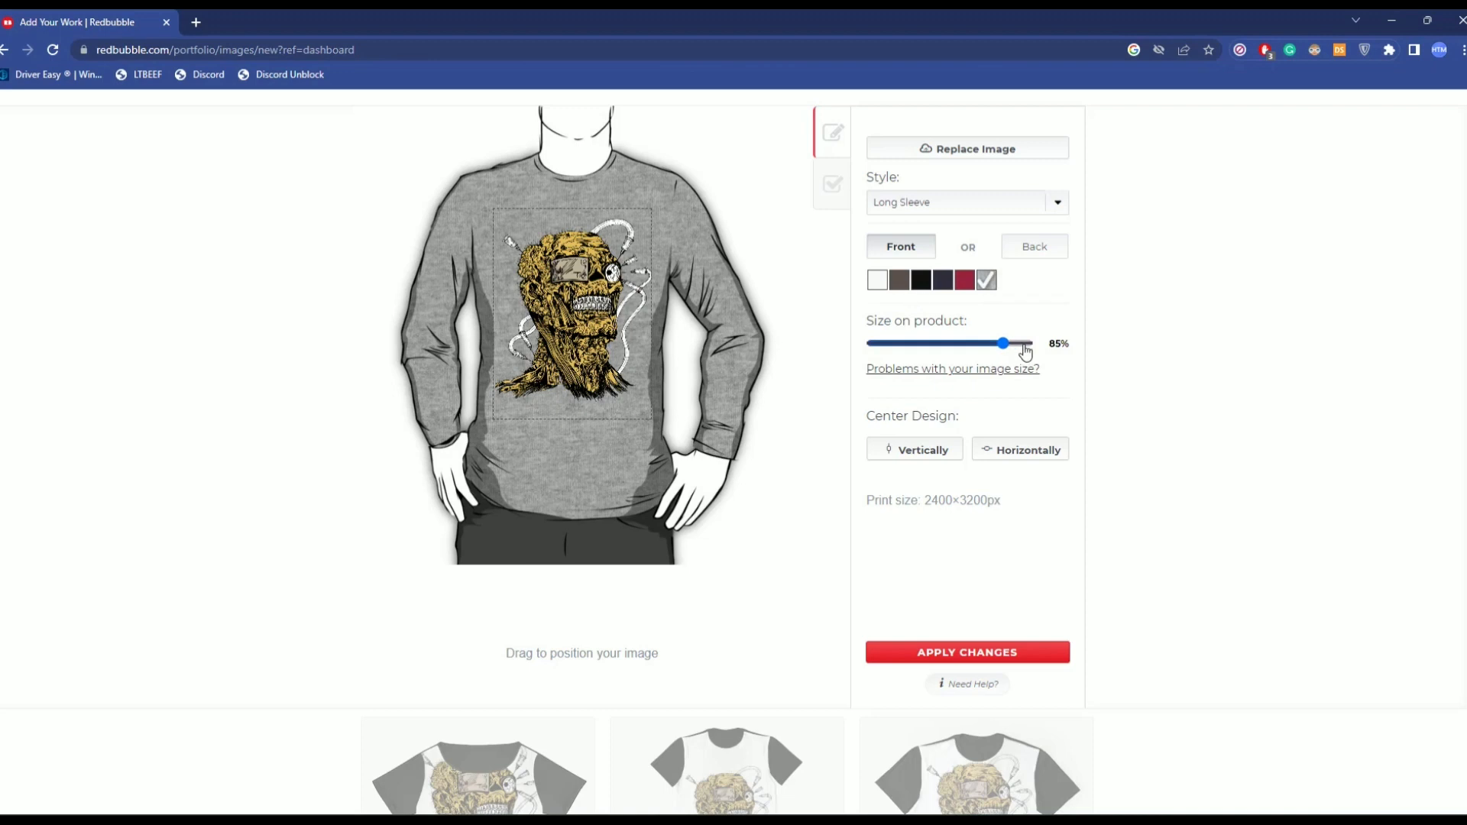
# Scale the design to 72% on the long-sleeve shirt and center it in the print area
pyautogui.moveTo(997, 345); pyautogui.dragTo(984, 344)
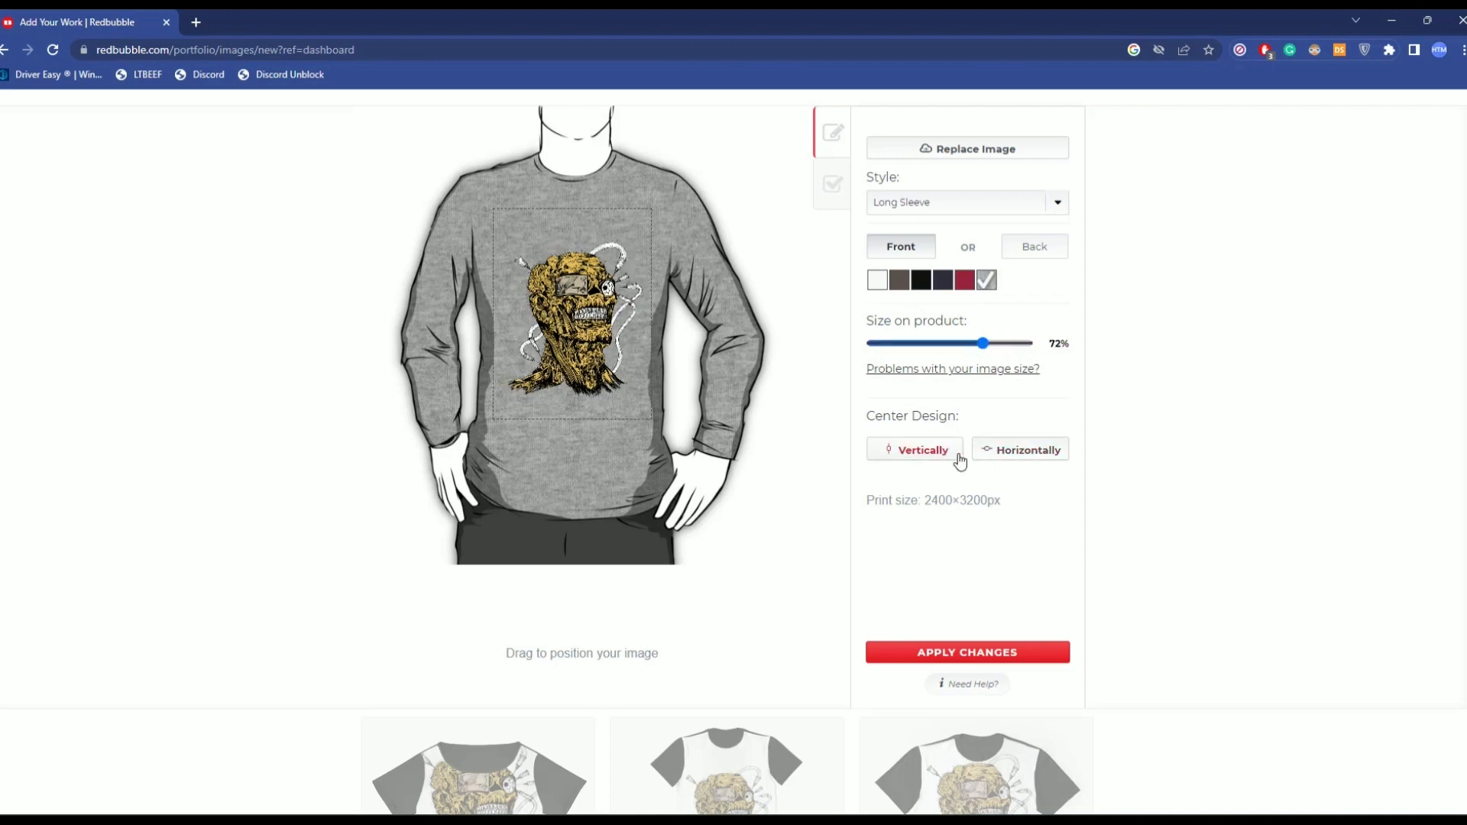
pyautogui.click(983, 457)
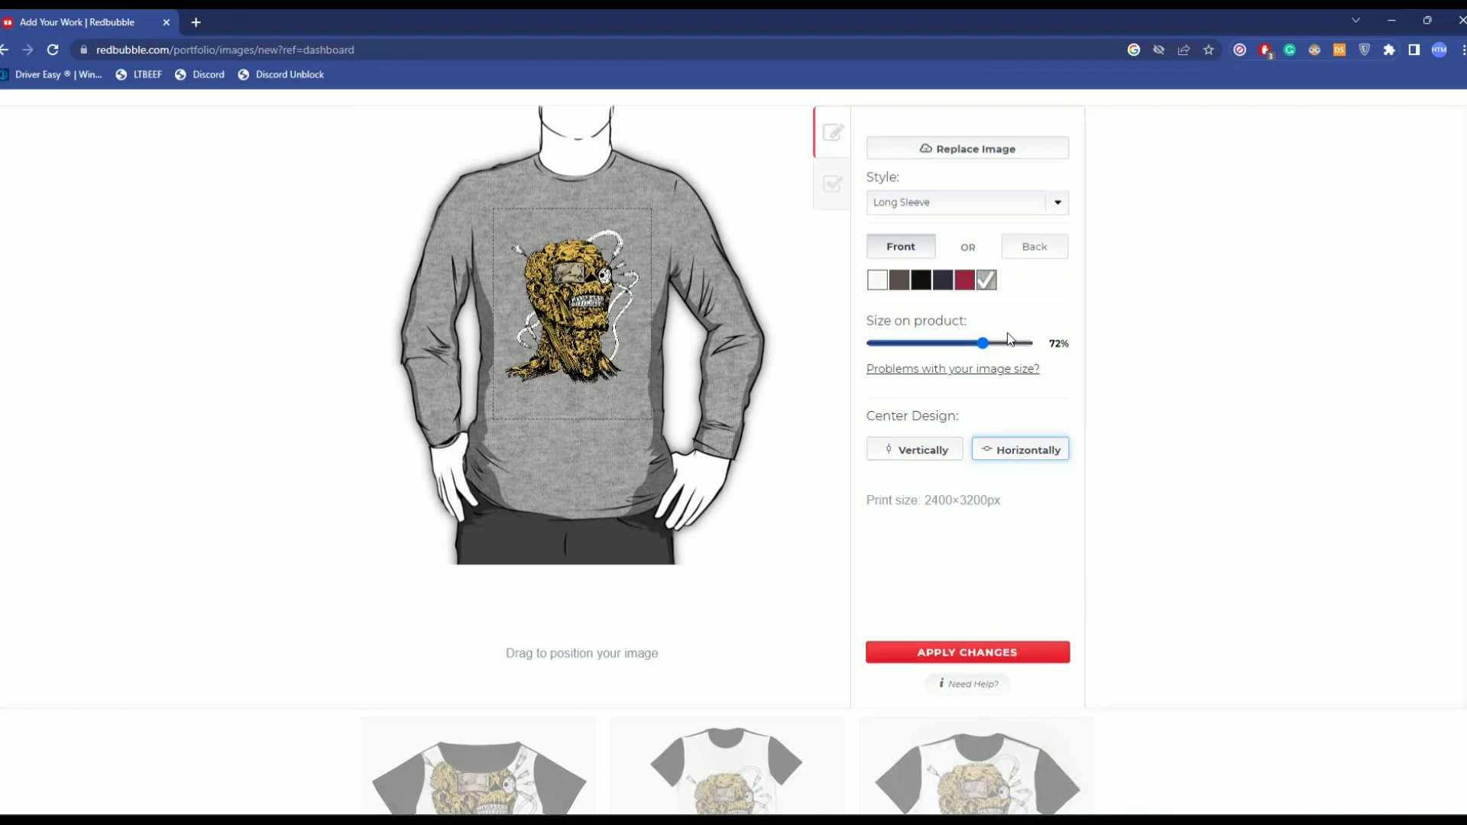
# Make the Toddler Pullover Hoodie available in the Standard Print Clothing product options
pyautogui.click(831, 185)
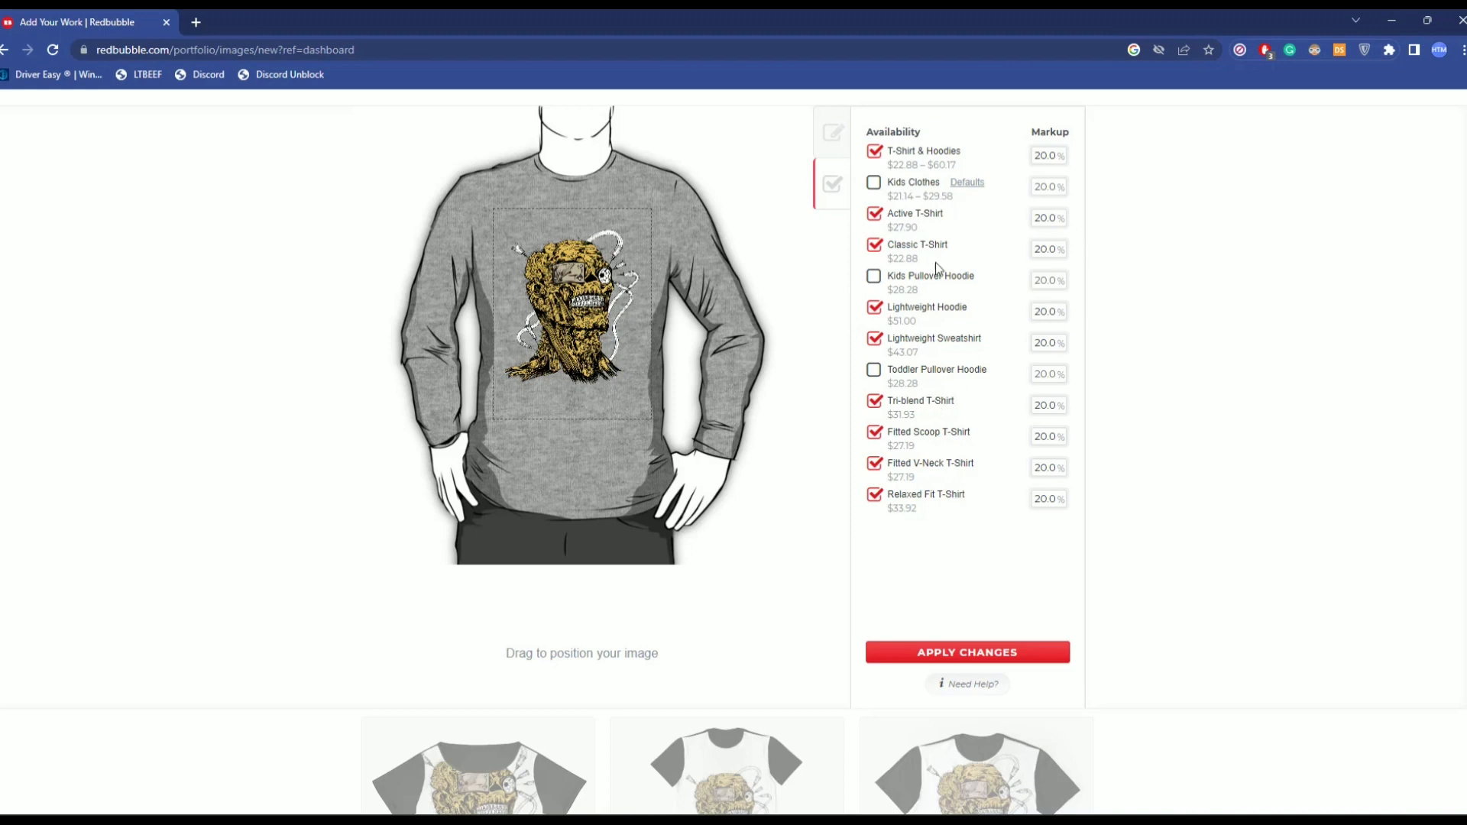
pyautogui.click(874, 371)
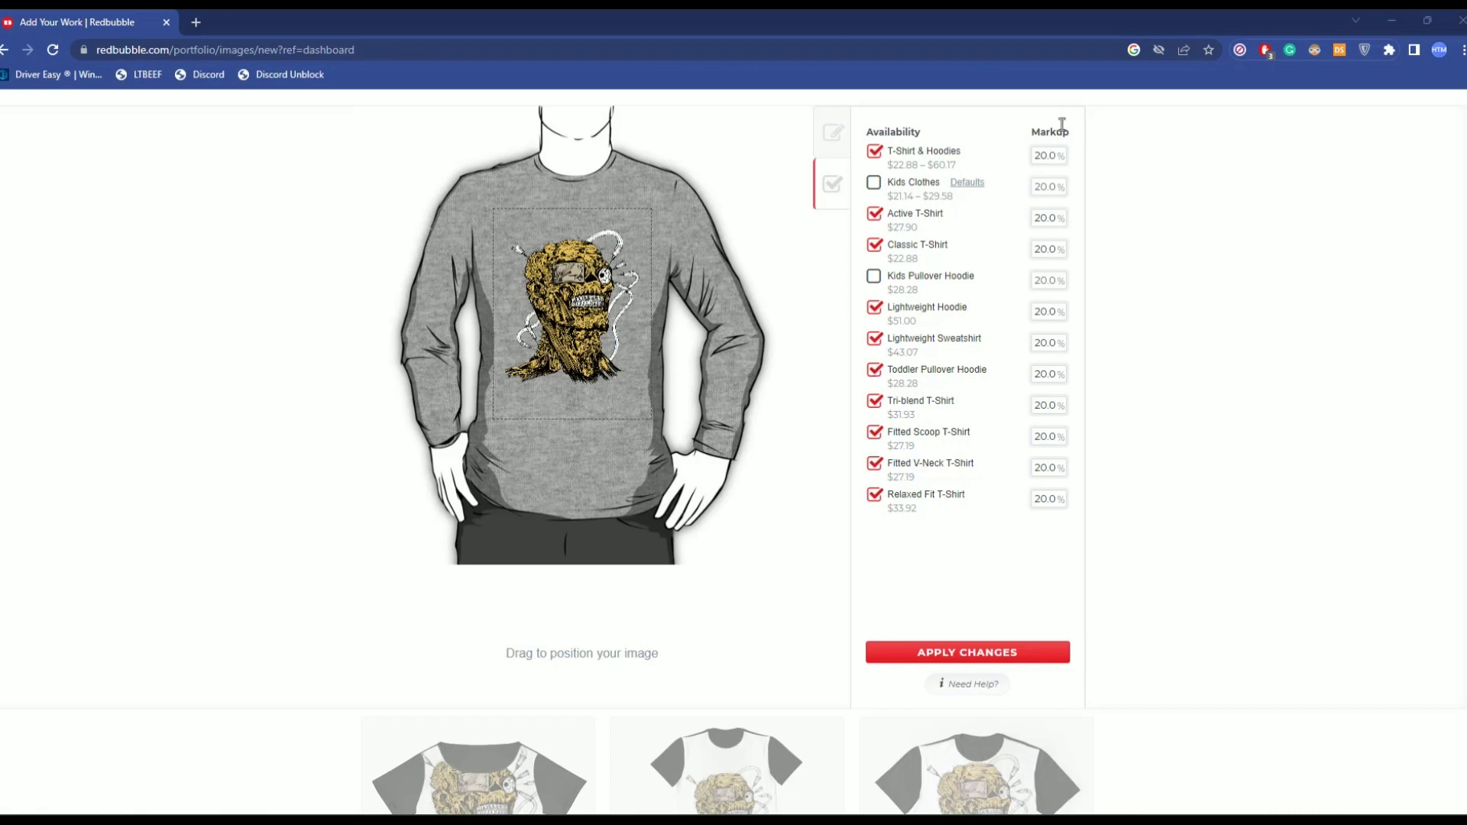
# Set the markup to 40% for T-Shirt & Hoodies and 30% for Tri-blend T-Shirt, and apply the clothing changes
pyautogui.moveTo(1035, 133); pyautogui.dragTo(1077, 134)
pyautogui.click(1052, 153)
pyautogui.click(1047, 154)
pyautogui.write('4')
pyautogui.moveTo(896, 164); pyautogui.dragTo(1055, 156)
pyautogui.click(693, 266)
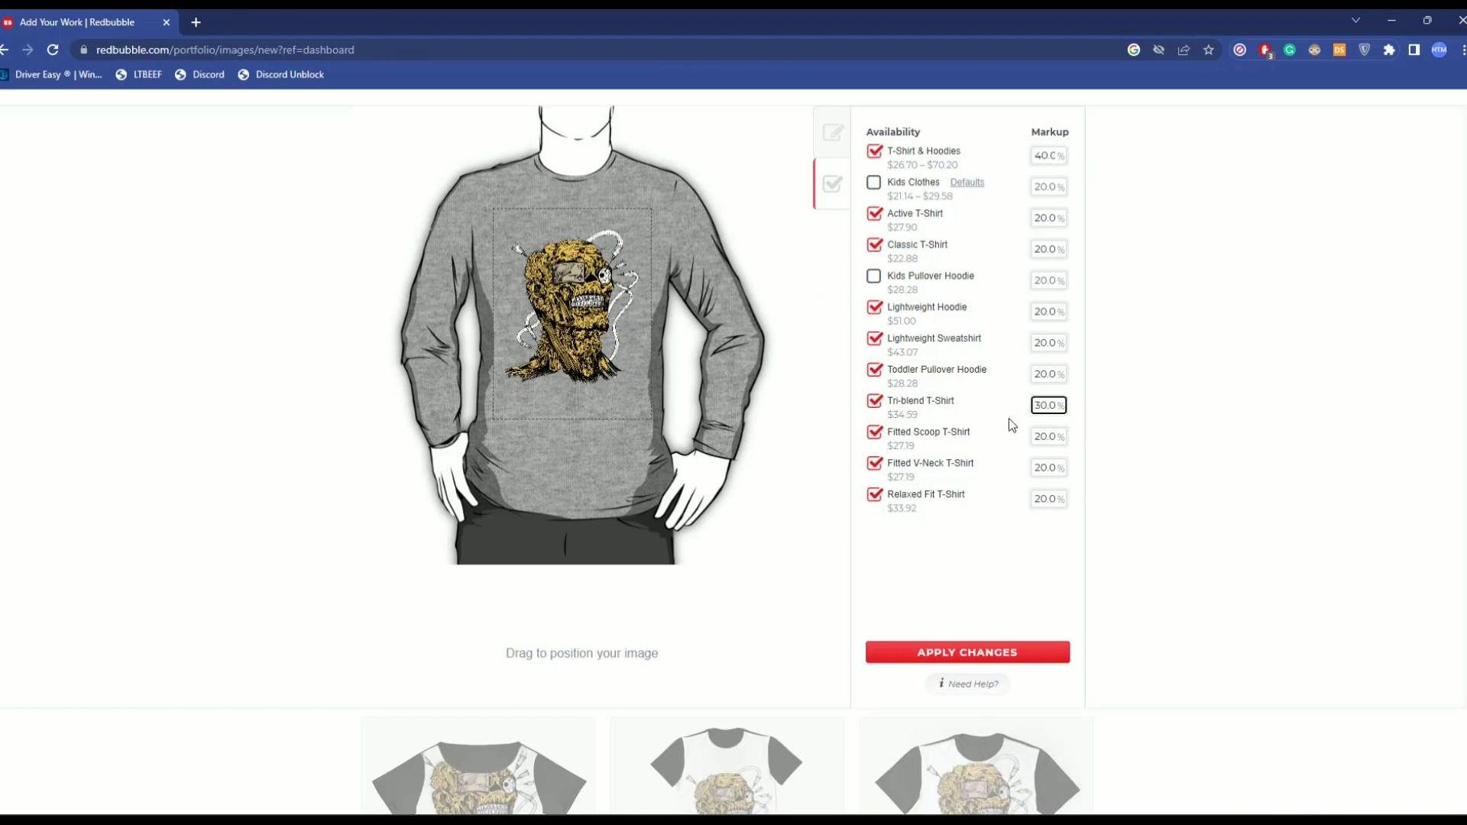
pyautogui.click(988, 425)
pyautogui.click(997, 656)
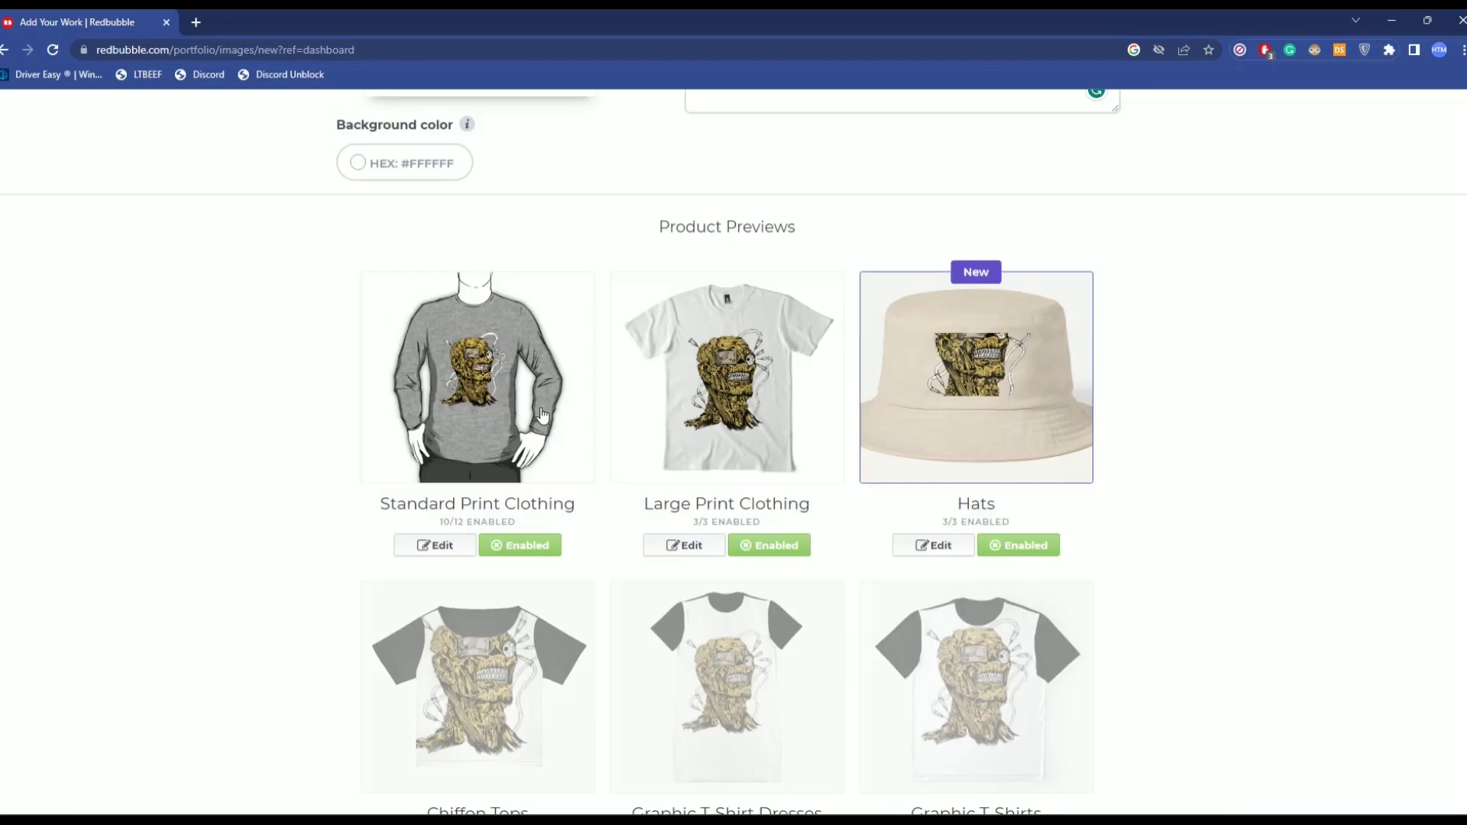
# Disable the Phone Cases & Skins and Stickers & Magnets products for this artwork
pyautogui.scroll(-5, 1400, 465)
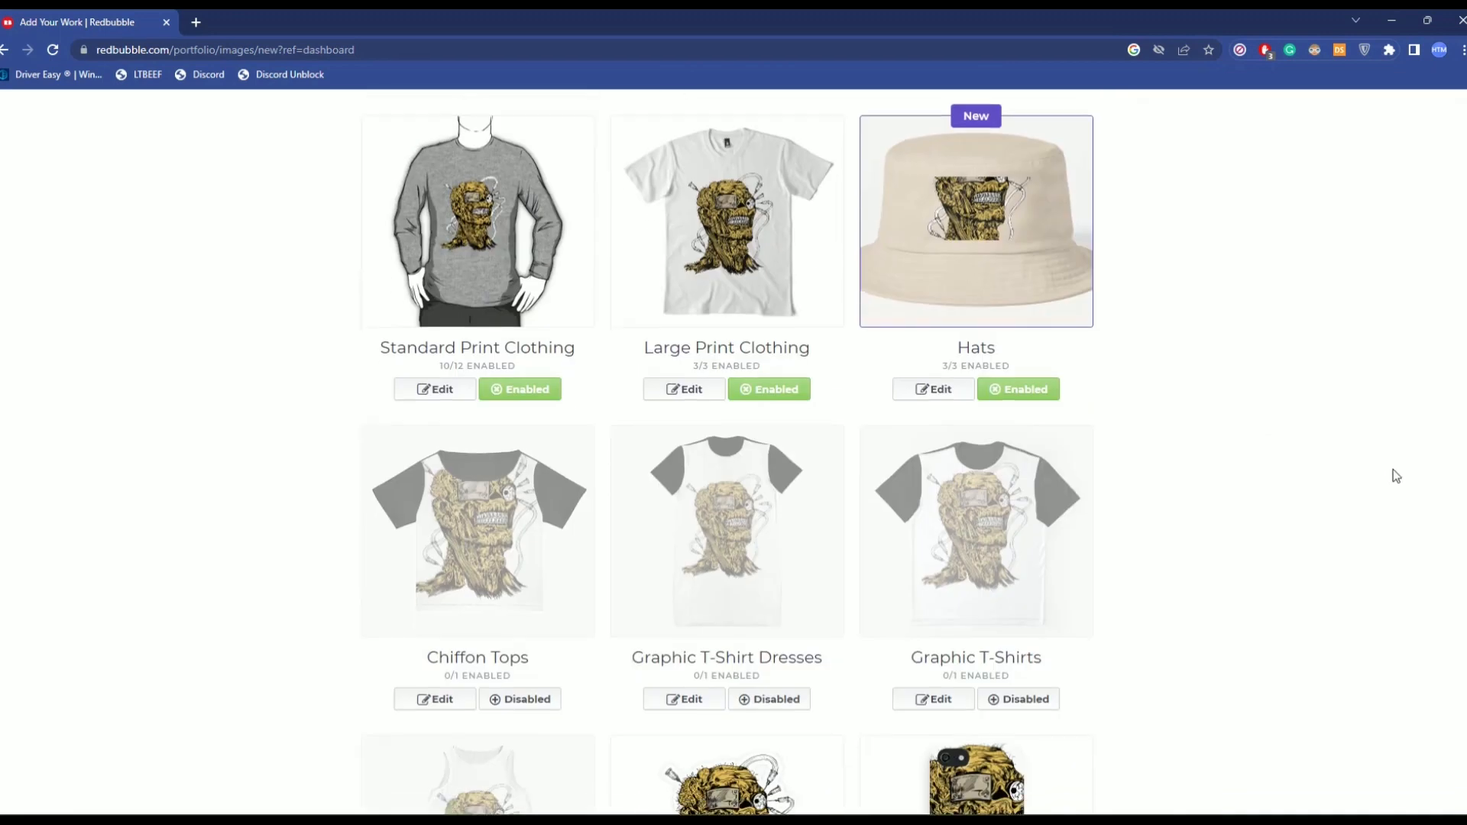
pyautogui.scroll(2, 1243, 441)
pyautogui.scroll(1, 1242, 442)
pyautogui.scroll(-6, 1172, 466)
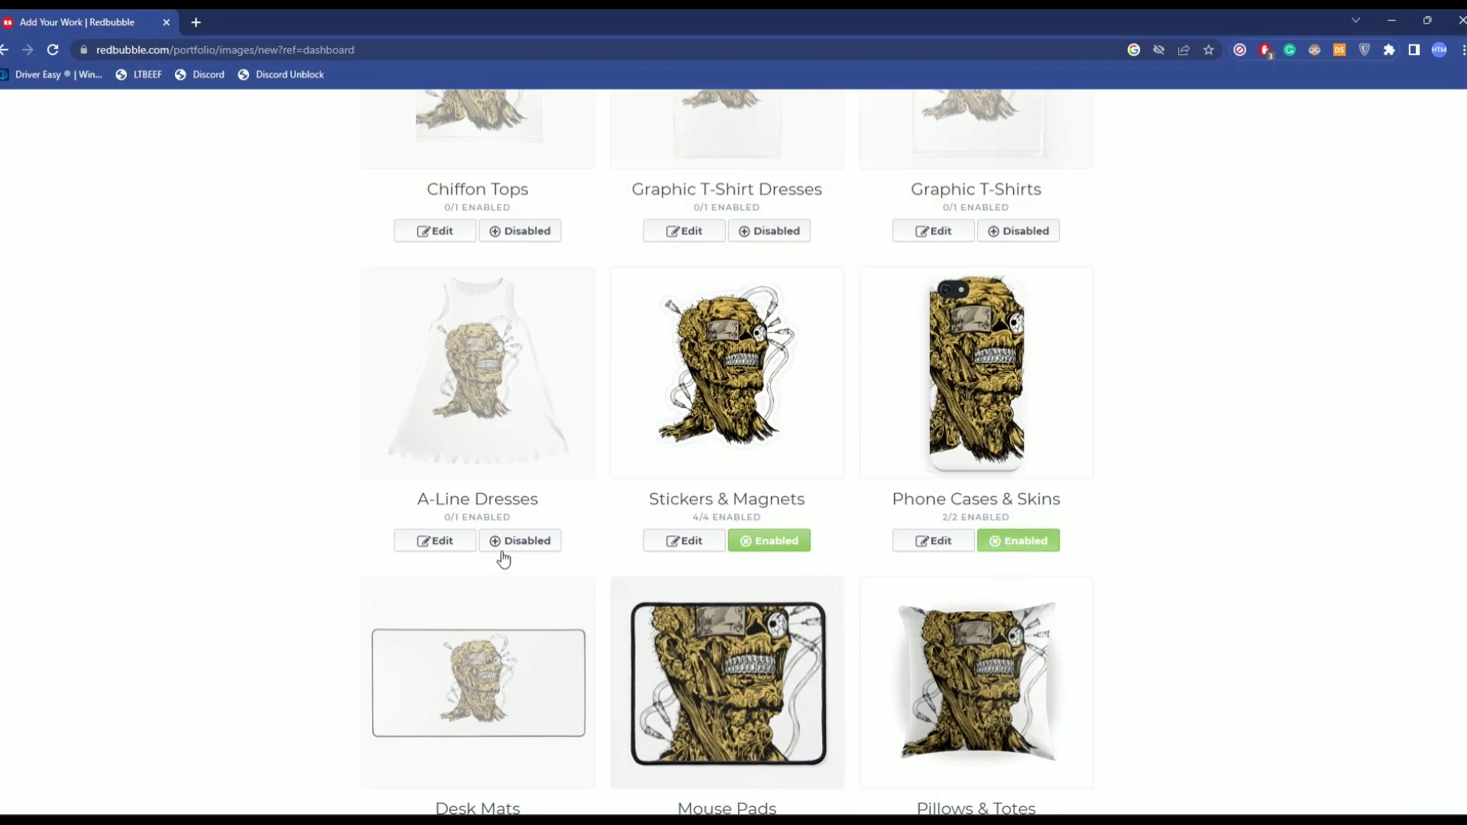
pyautogui.click(1022, 544)
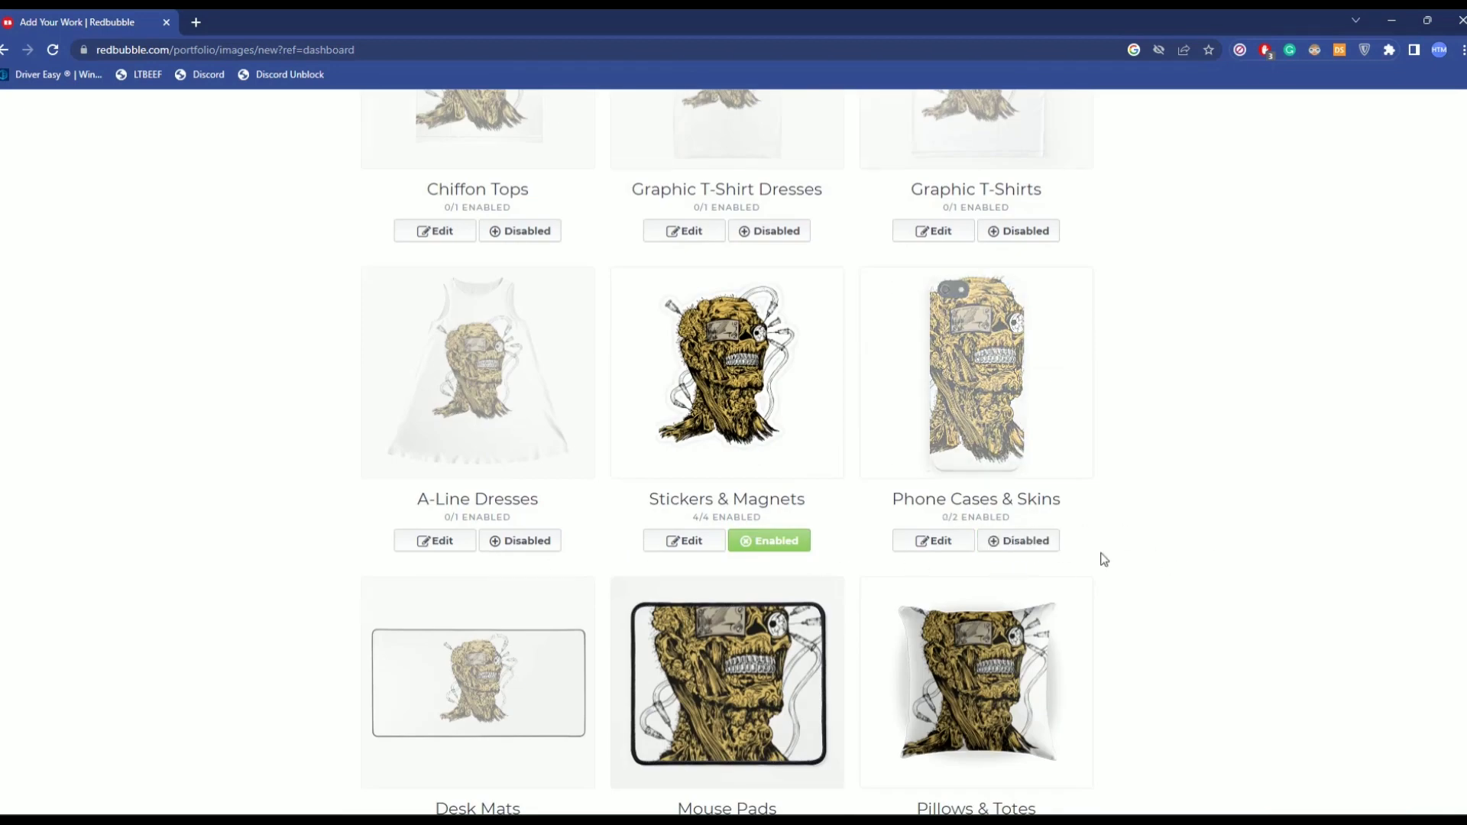
pyautogui.click(748, 549)
# Disable the Pillows & Totes, Pouches, Laptop Skins & Sleeves, and Prints, Cards & Posters products
pyautogui.scroll(-4, 1171, 496)
pyautogui.scroll(-3, 1171, 503)
pyautogui.click(1024, 379)
pyautogui.scroll(-2, 1248, 388)
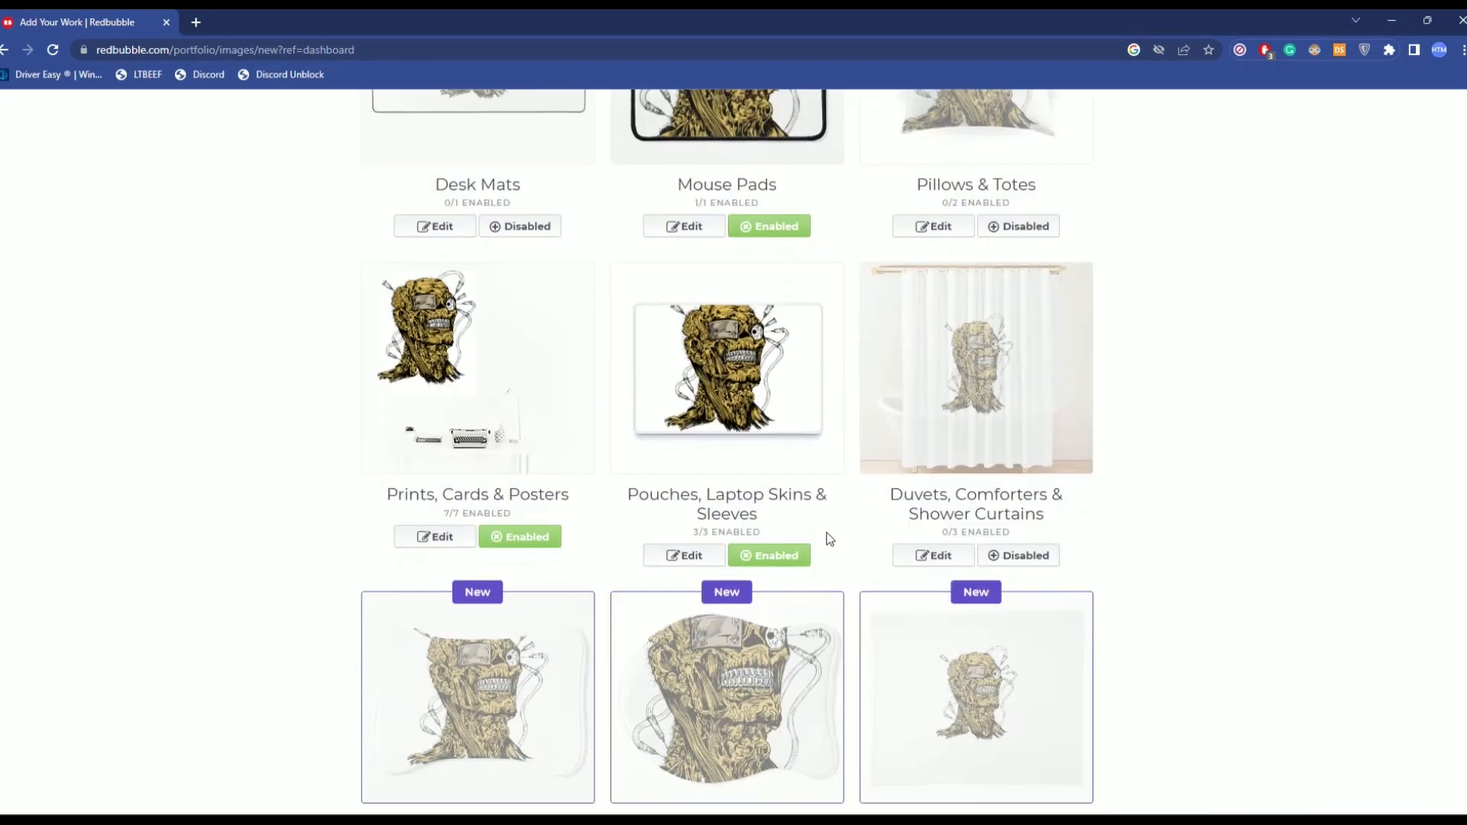
pyautogui.click(773, 556)
pyautogui.click(527, 539)
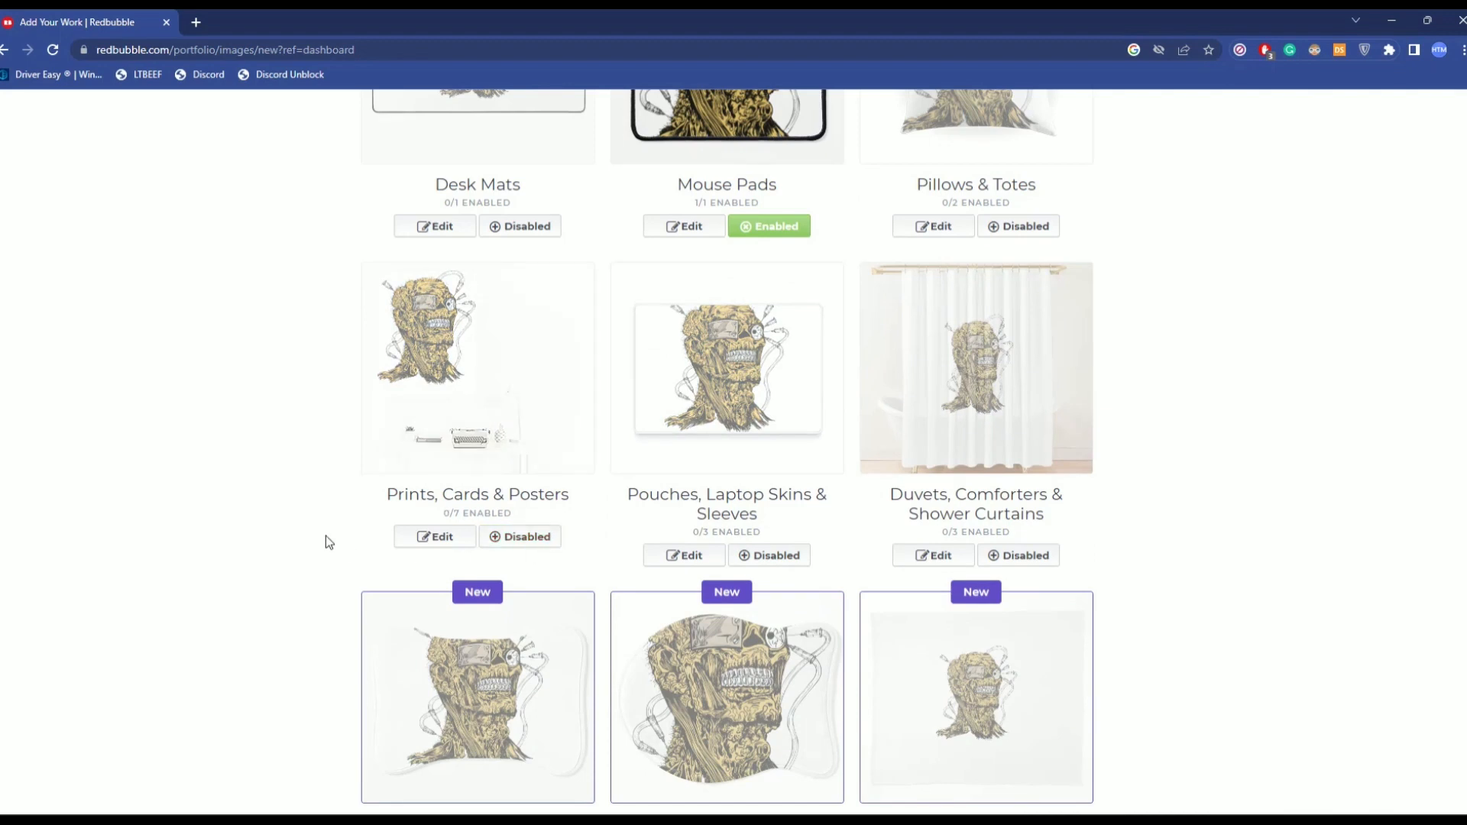
# Disable the remaining enabled products listed below Duvets, Comforters & Shower Curtains for this artwork
pyautogui.scroll(-12, 265, 547)
pyautogui.click(799, 472)
pyautogui.scroll(-4, 809, 494)
pyautogui.click(790, 475)
pyautogui.scroll(-11, 731, 416)
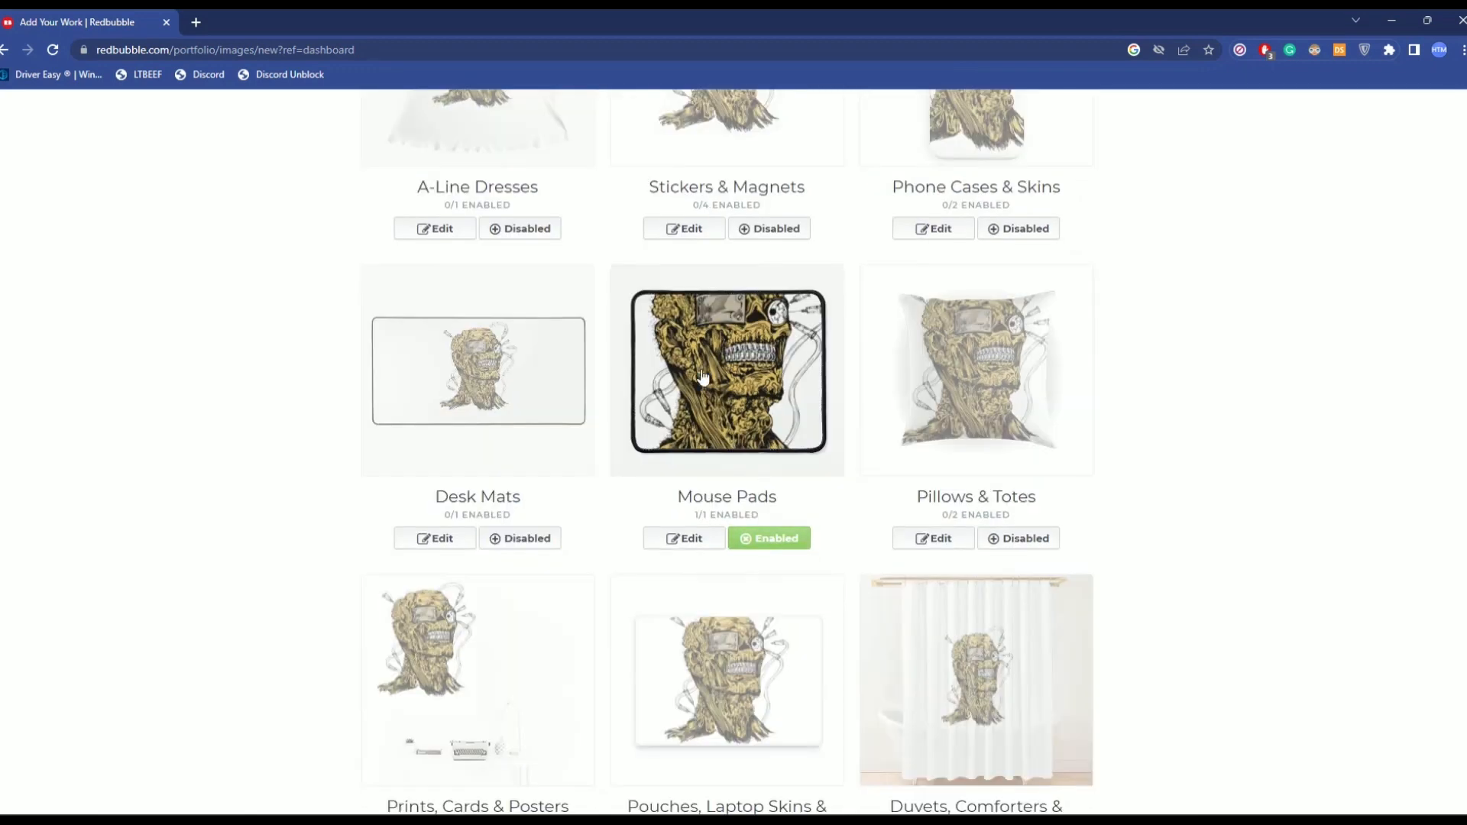
# Scale the Mouse Pads image down to 56% on a grey background and apply the changes
pyautogui.click(682, 540)
pyautogui.scroll(-4, 620, 457)
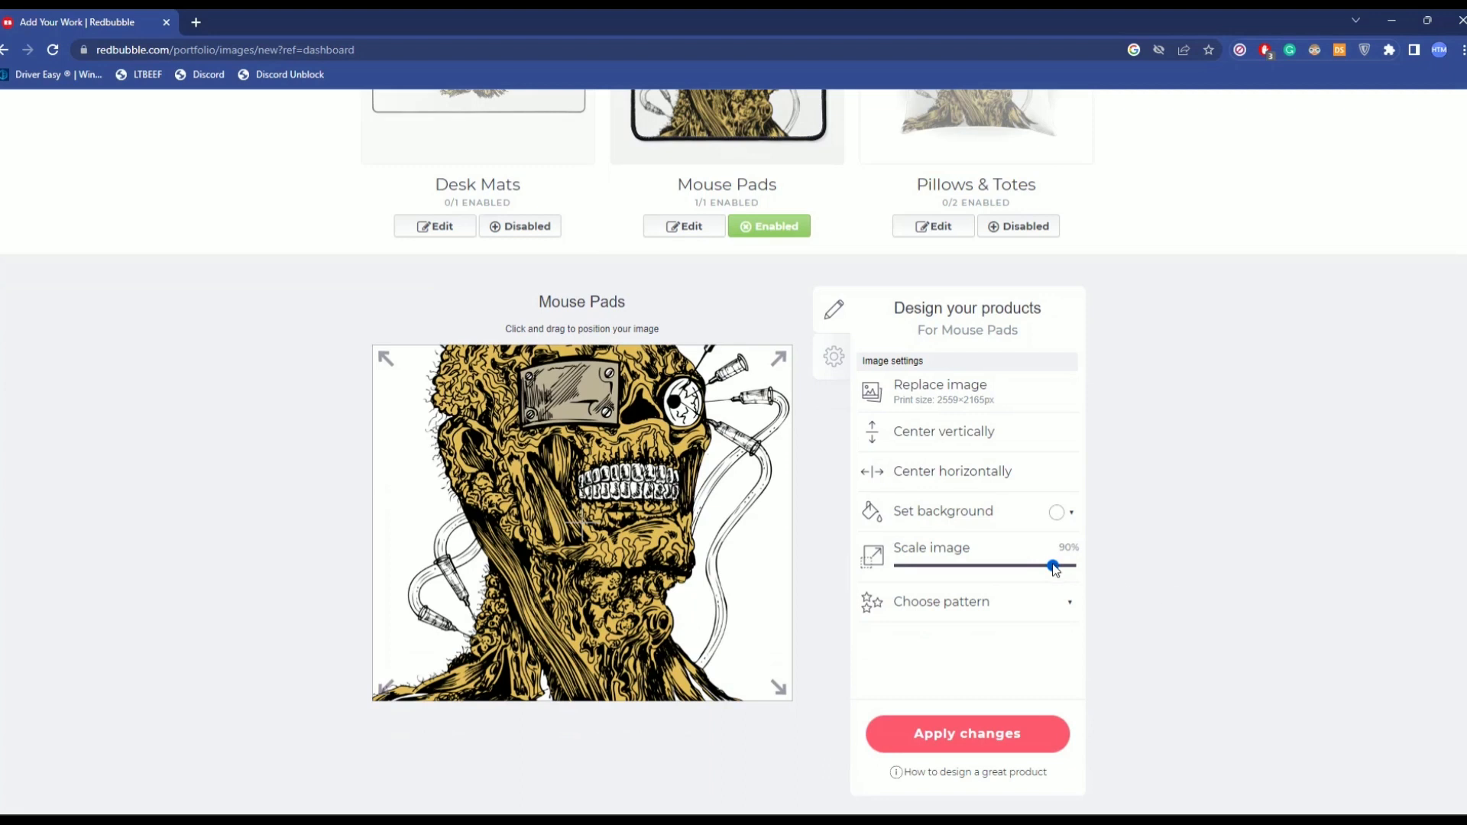
pyautogui.moveTo(1053, 569); pyautogui.dragTo(1004, 565)
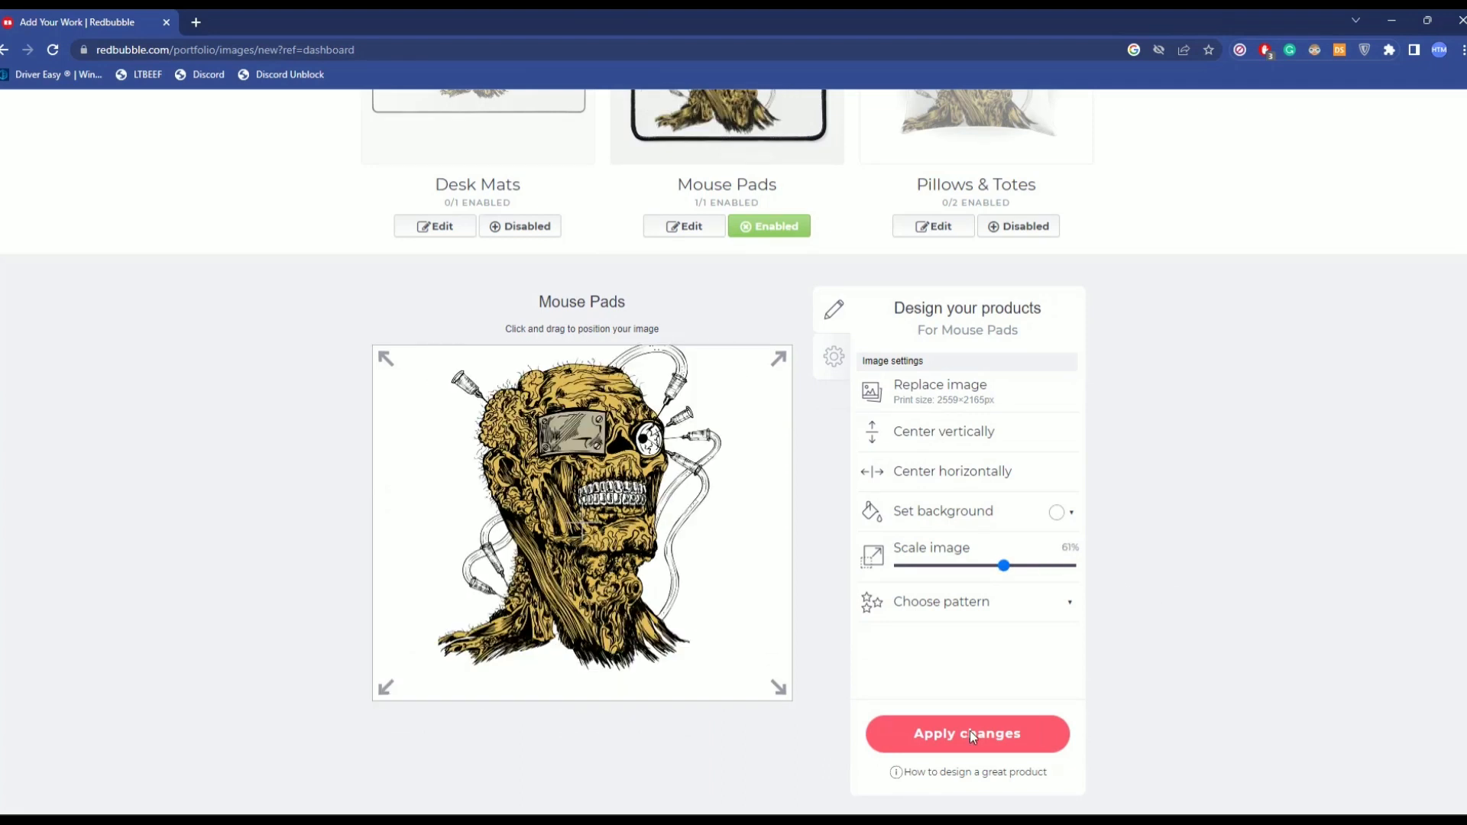
pyautogui.click(1072, 515)
pyautogui.moveTo(1090, 613)
pyautogui.mouseDown()
pyautogui.moveTo(1066, 651)
pyautogui.moveTo(1066, 566)
pyautogui.mouseUp()
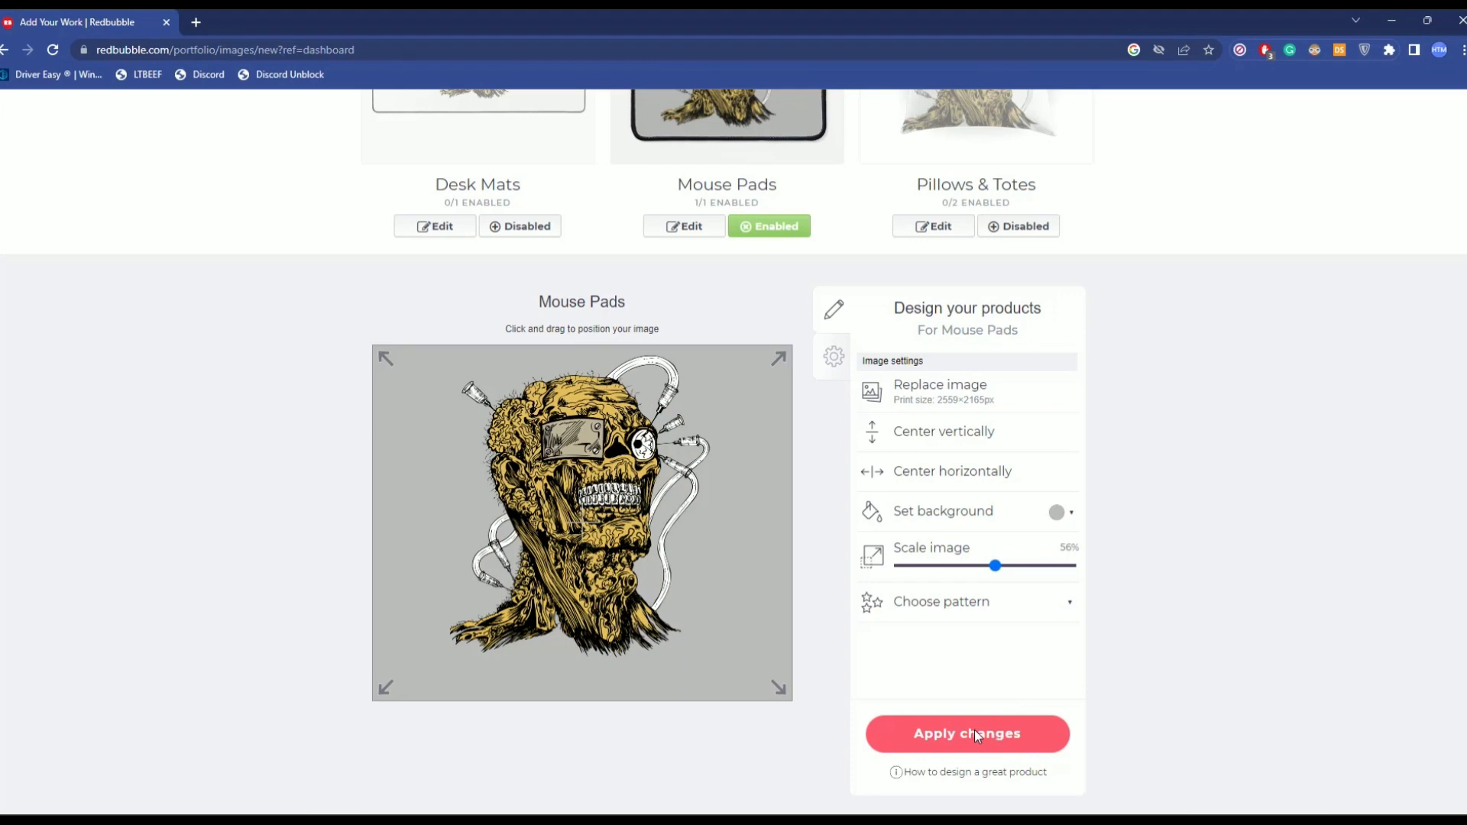
pyautogui.click(974, 732)
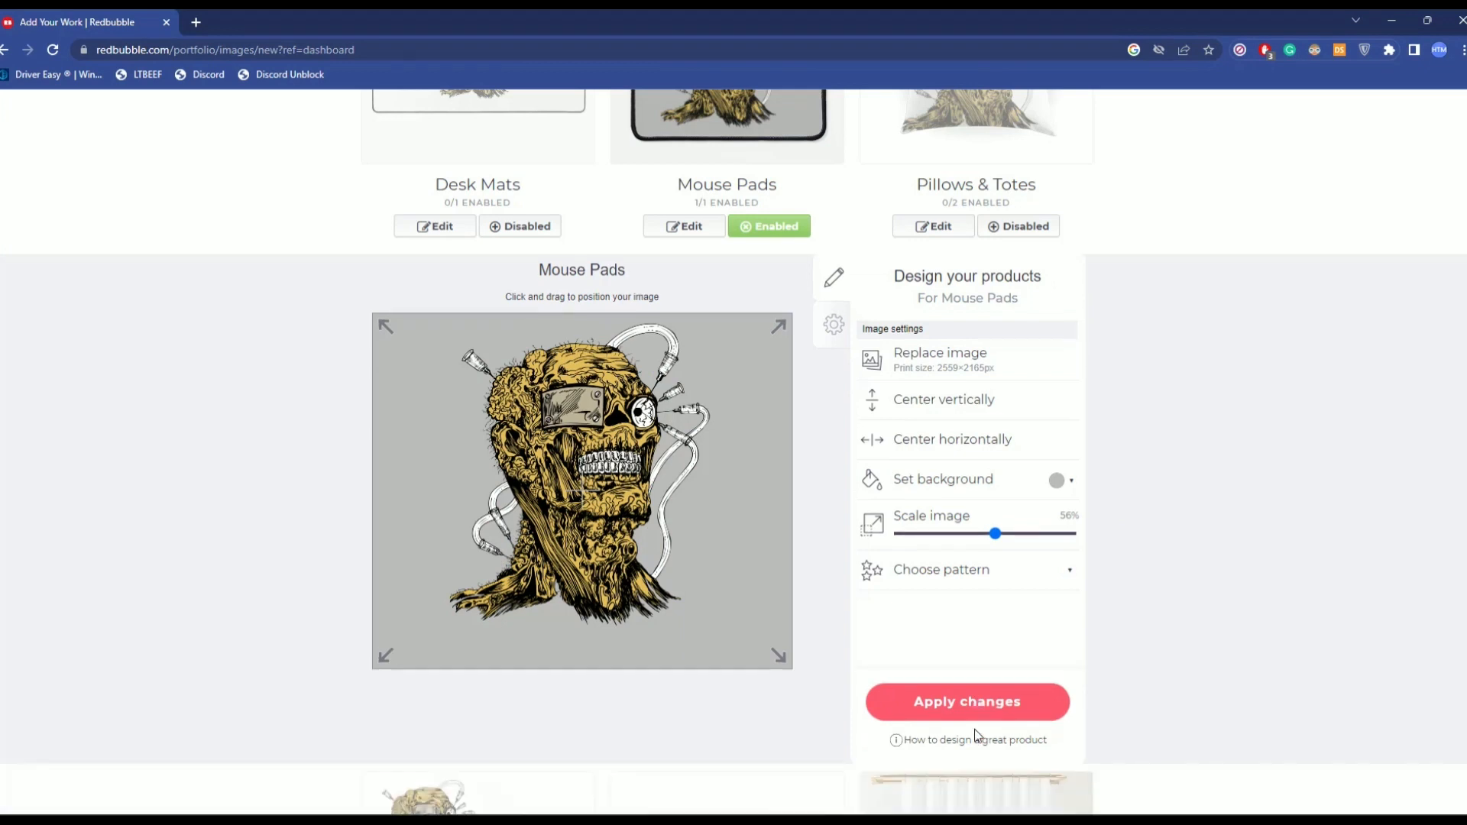
# Set dark navy as the default color of the Bucket Hat in the Hats design and apply the changes
pyautogui.scroll(15, 983, 495)
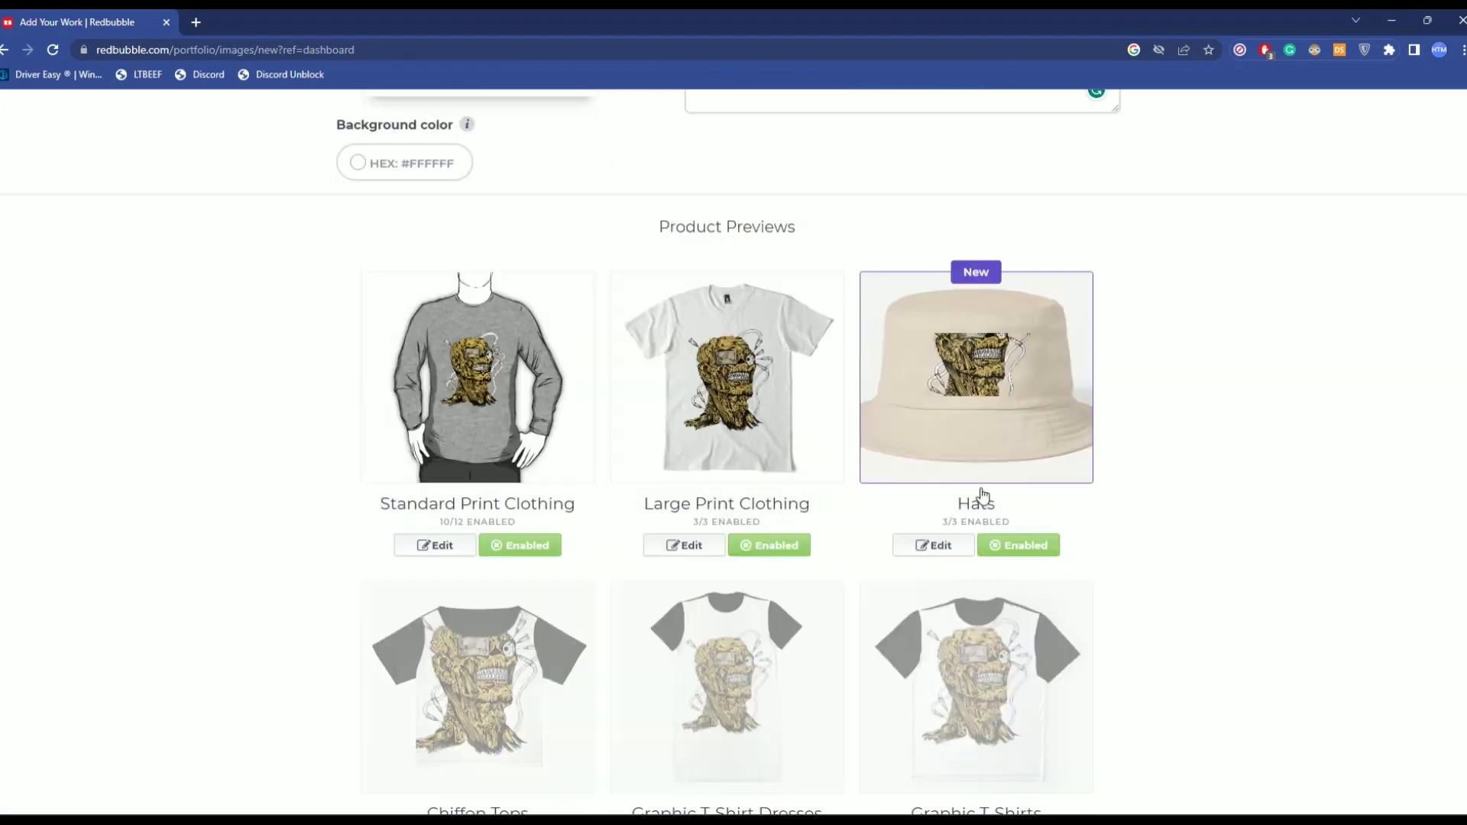
pyautogui.click(920, 547)
pyautogui.click(927, 726)
pyautogui.click(961, 729)
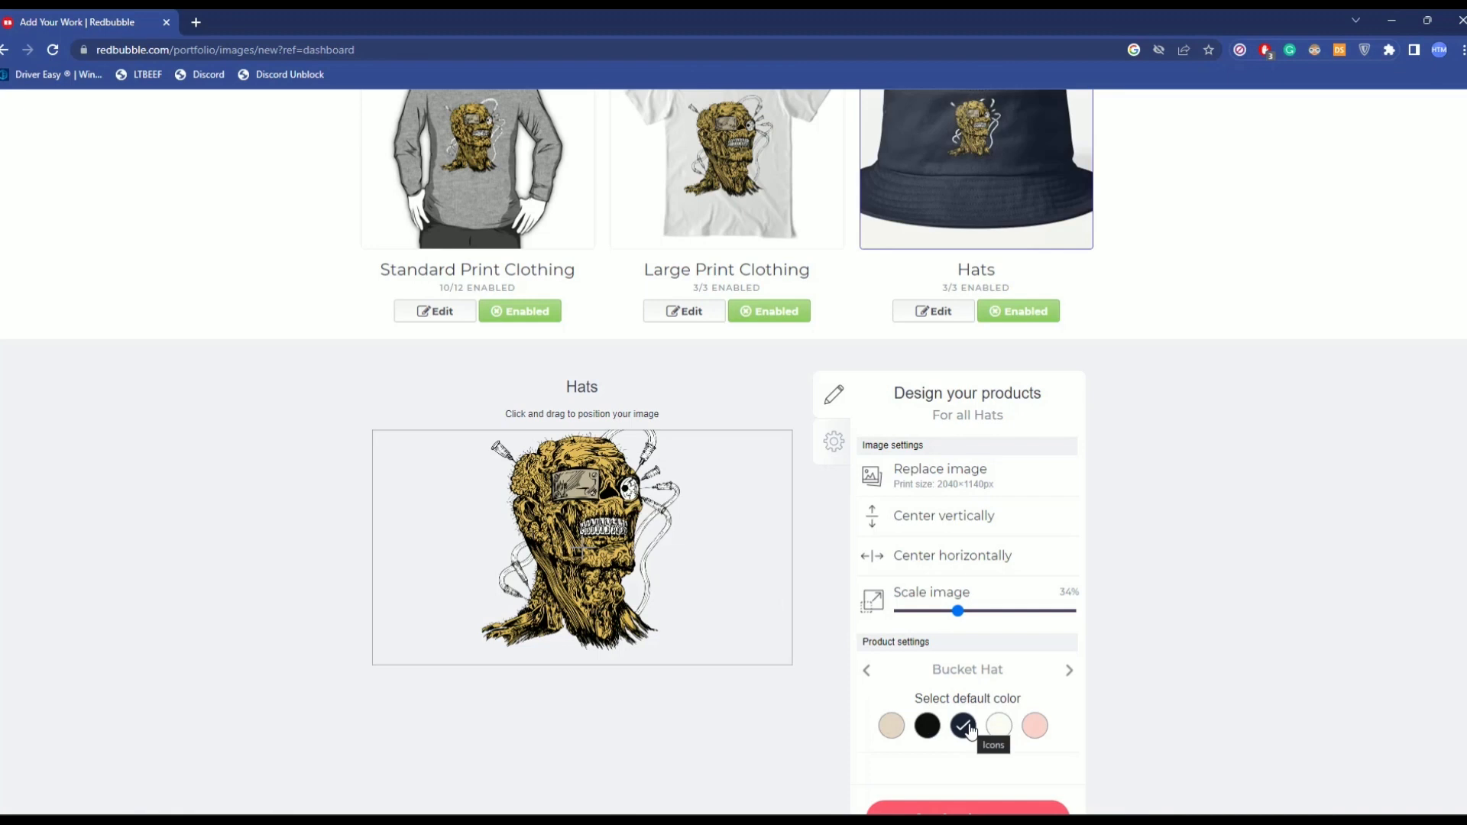
pyautogui.scroll(-2, 1011, 634)
pyautogui.click(936, 663)
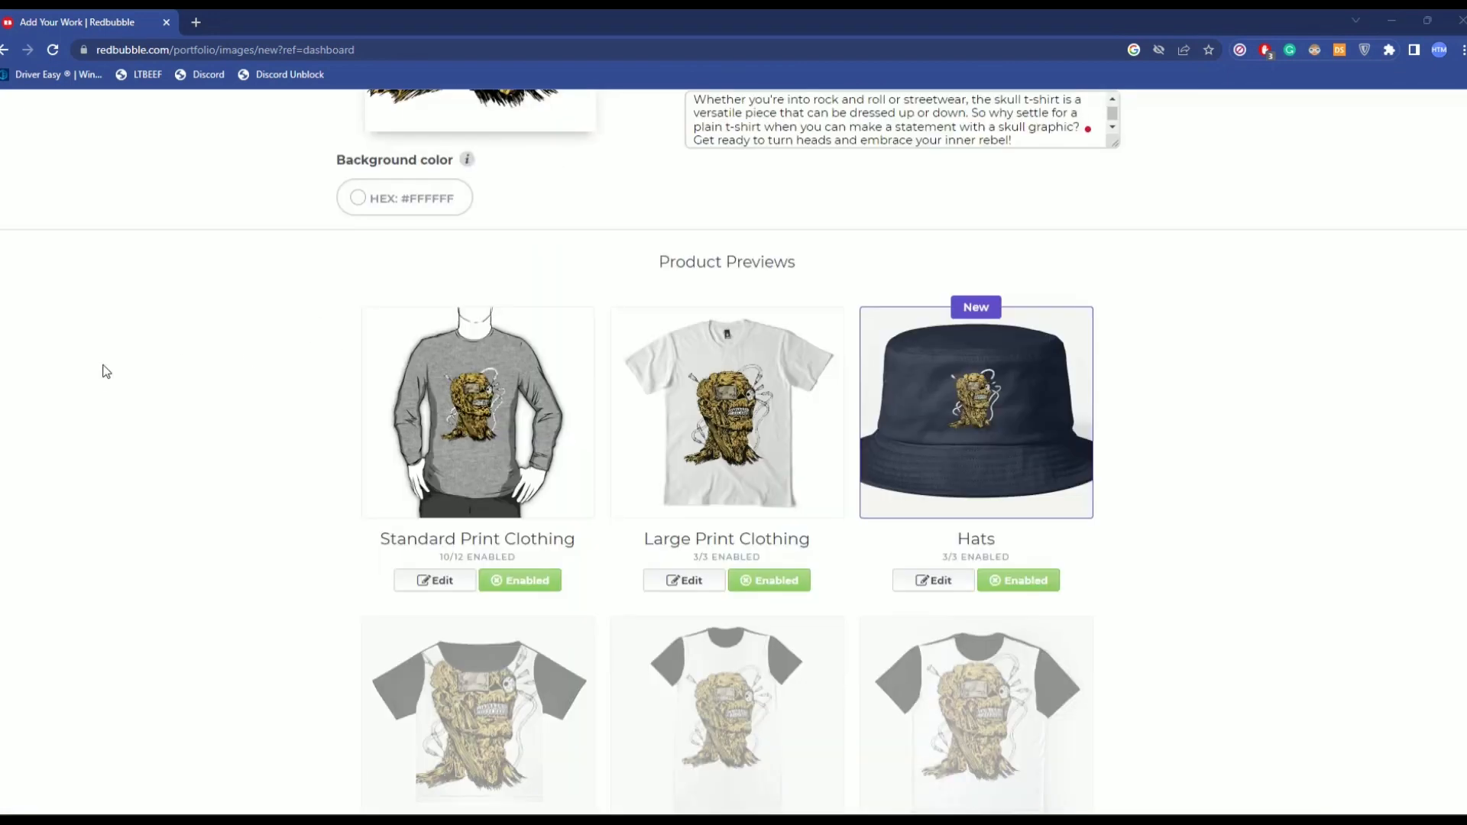
# Answer No to the question whether the artwork is mature content
pyautogui.scroll(-20, 105, 369)
pyautogui.scroll(-15, 732, 476)
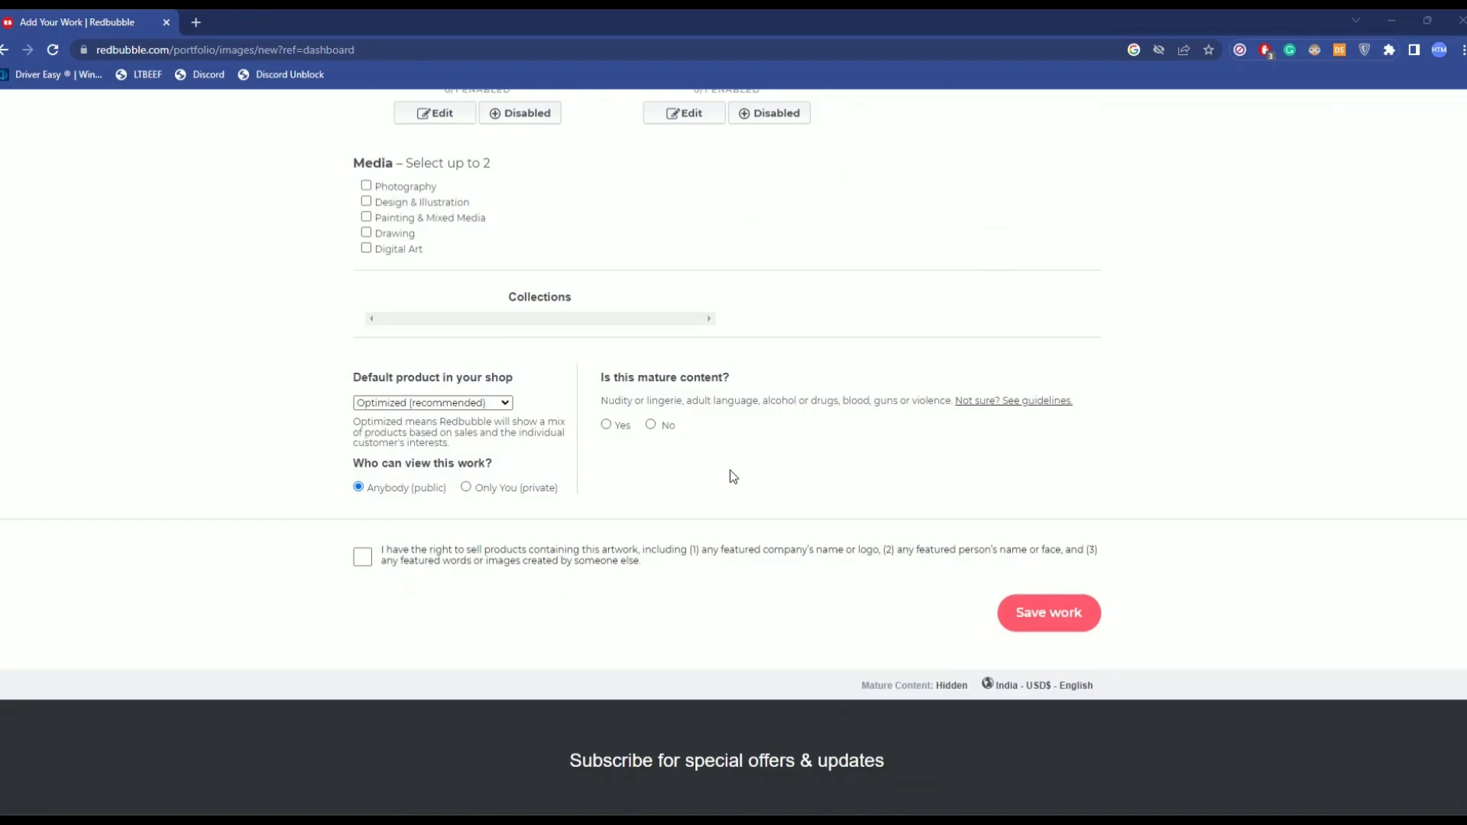
pyautogui.click(651, 424)
pyautogui.scroll(1, 650, 428)
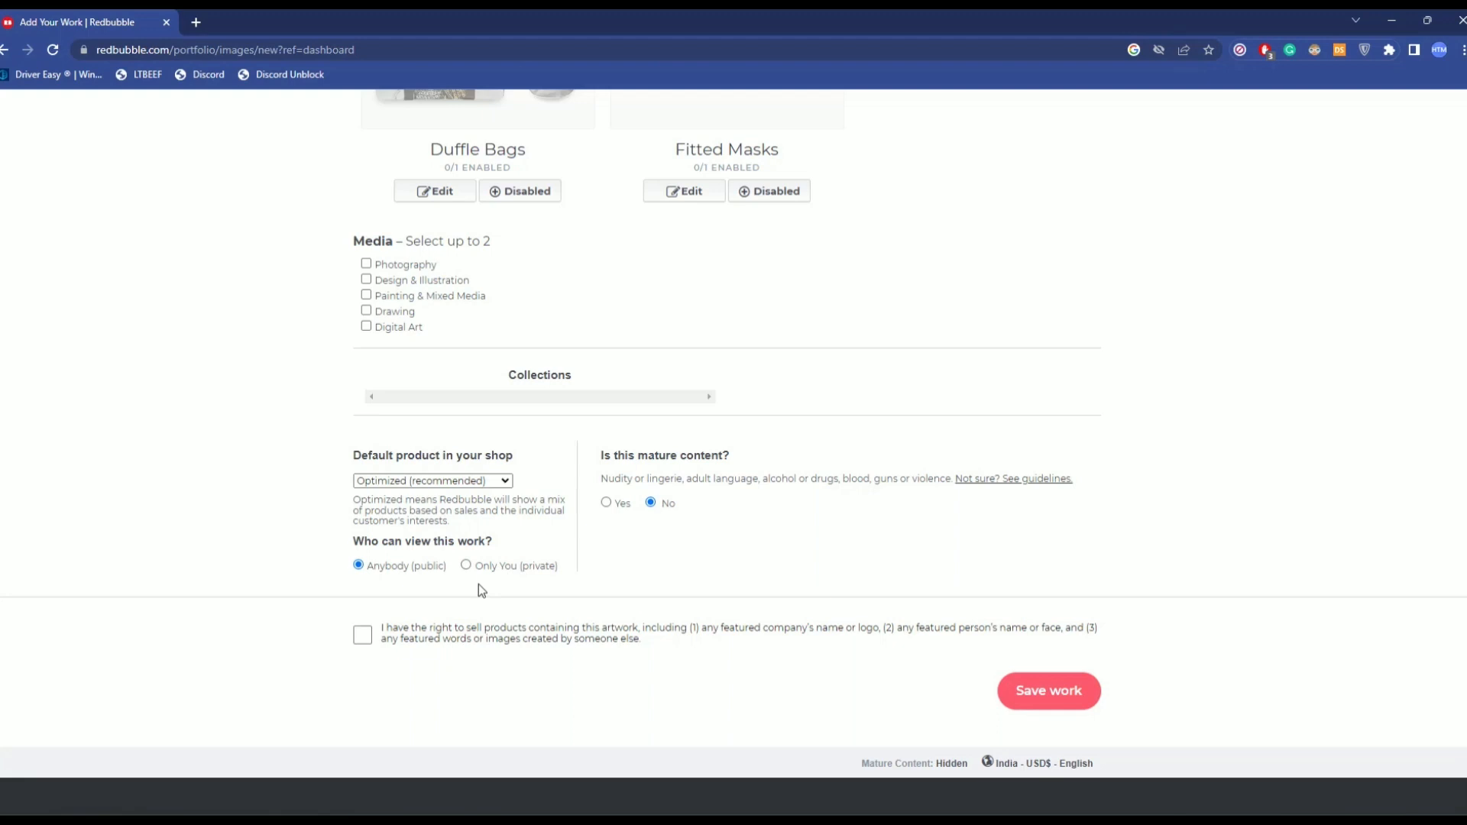
# Declare the right to sell products containing this artwork and save the work
pyautogui.click(364, 639)
pyautogui.click(1051, 692)
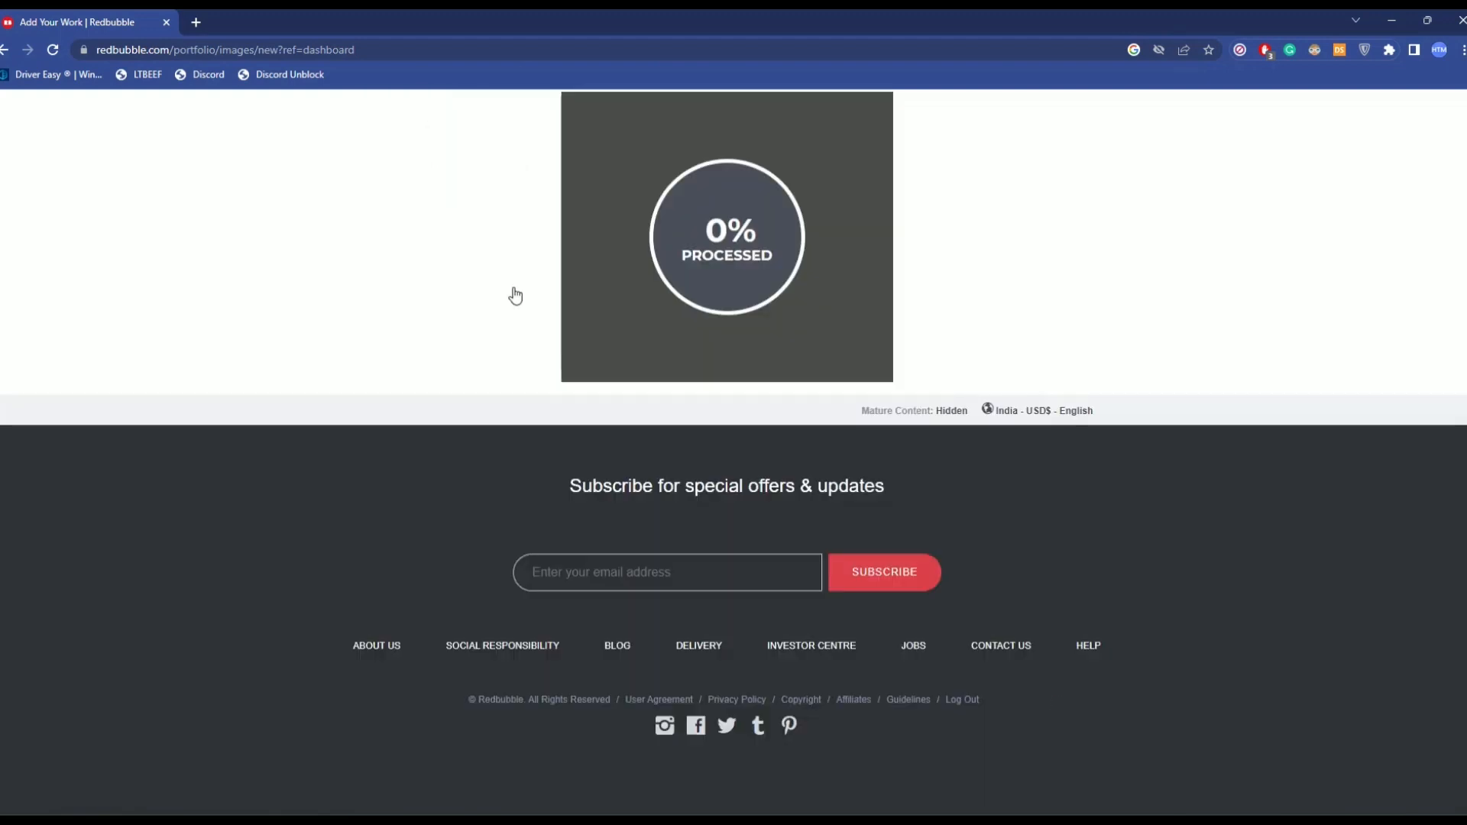
pyautogui.scroll(3, 449, 302)
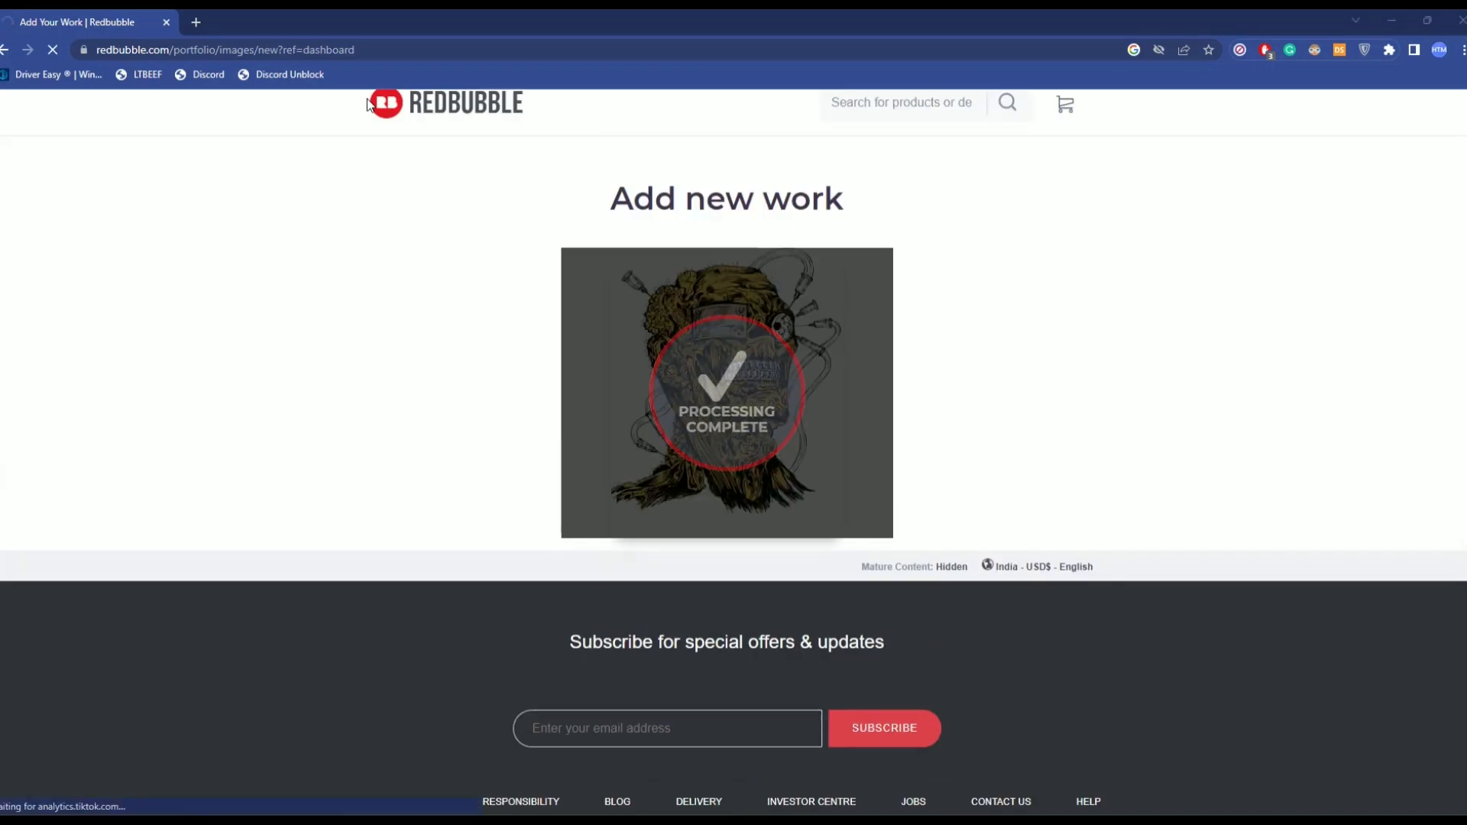
# Review the published artwork's title, tags, description and range of product previews on its promote page
pyautogui.scroll(-4, 184, 387)
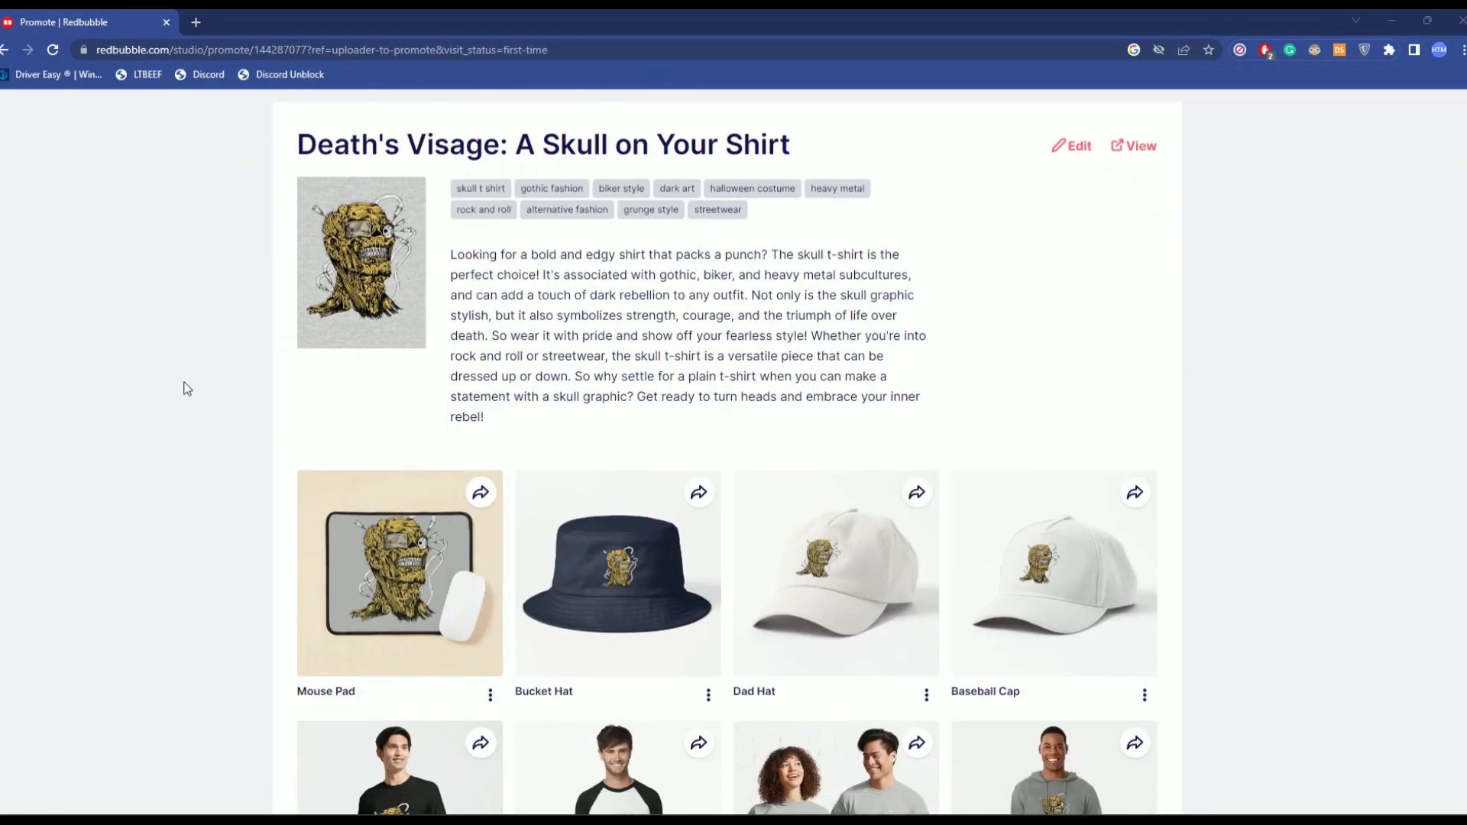
pyautogui.scroll(-5, 184, 389)
pyautogui.scroll(-7, 183, 388)
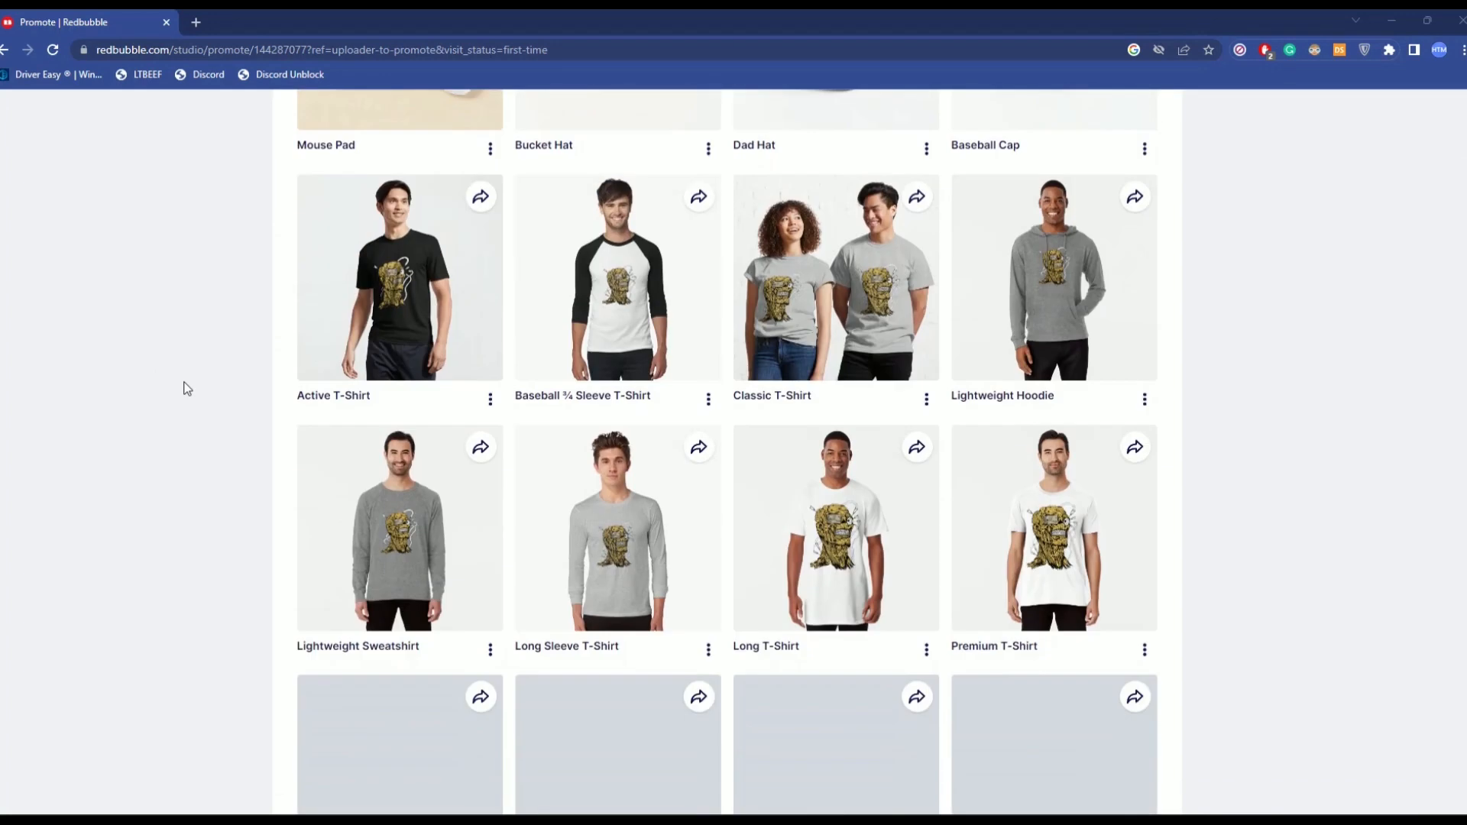
pyautogui.scroll(-5, 183, 389)
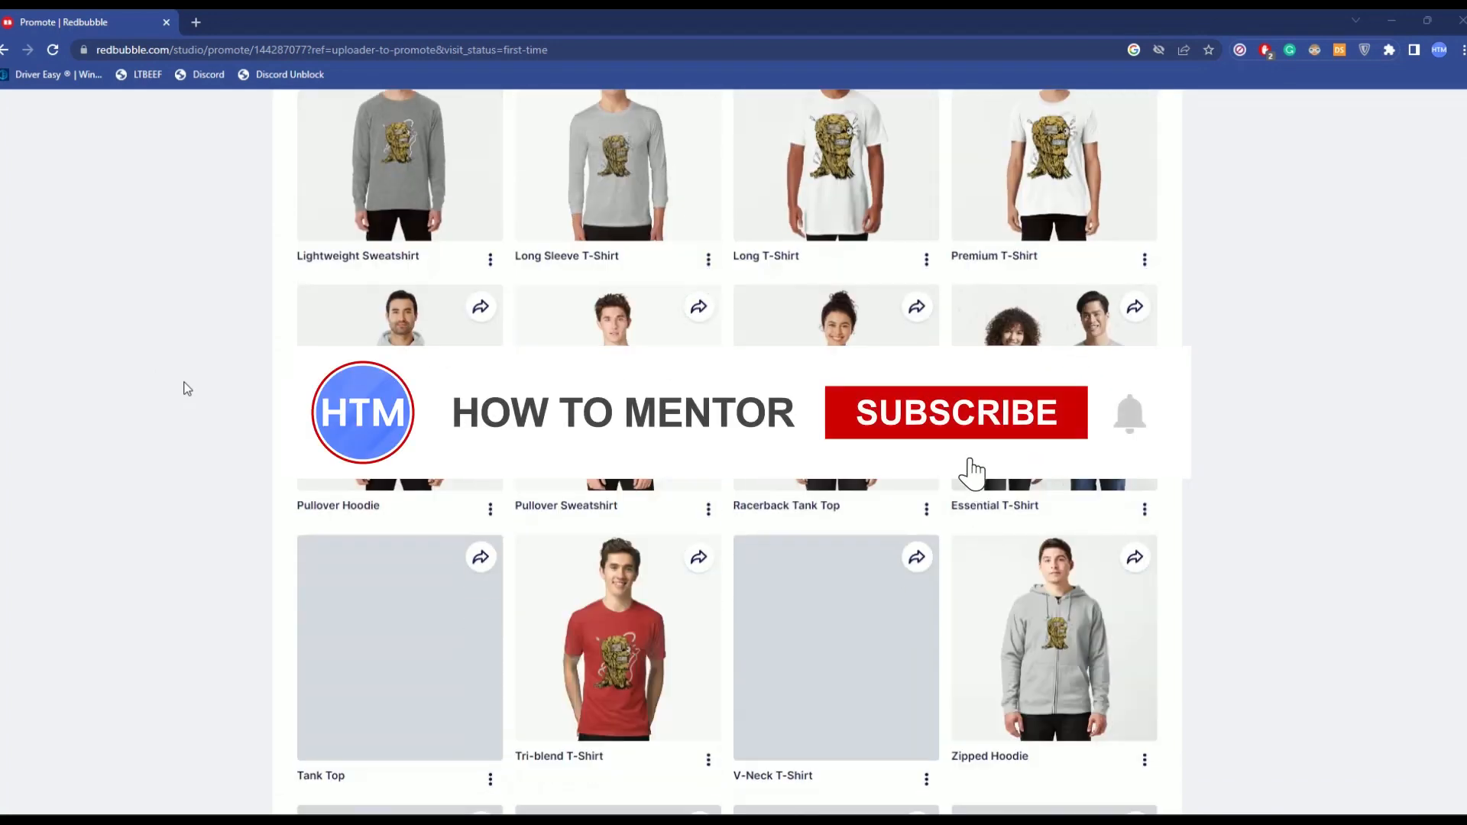
pyautogui.scroll(-4, 183, 388)
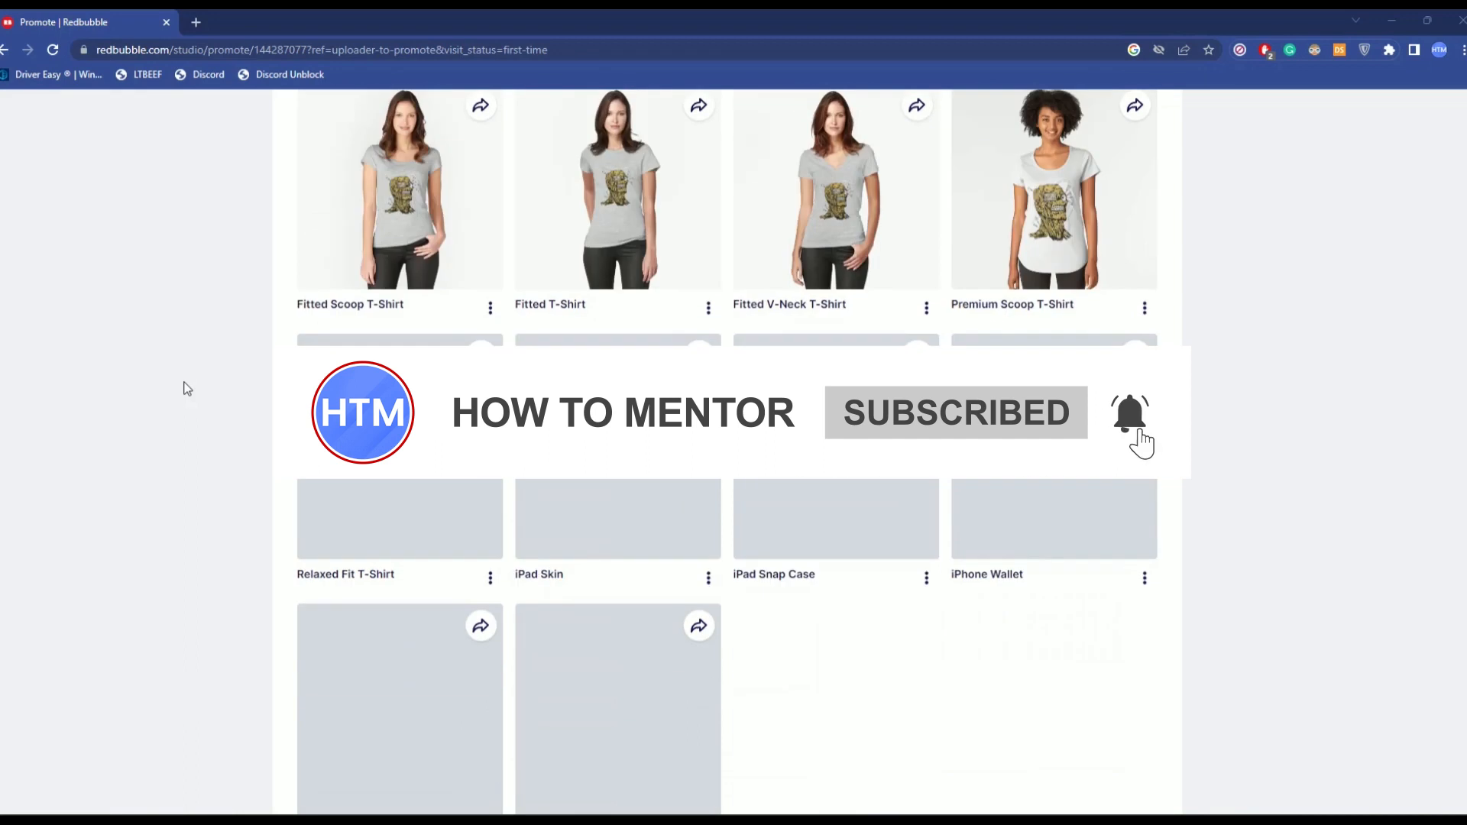